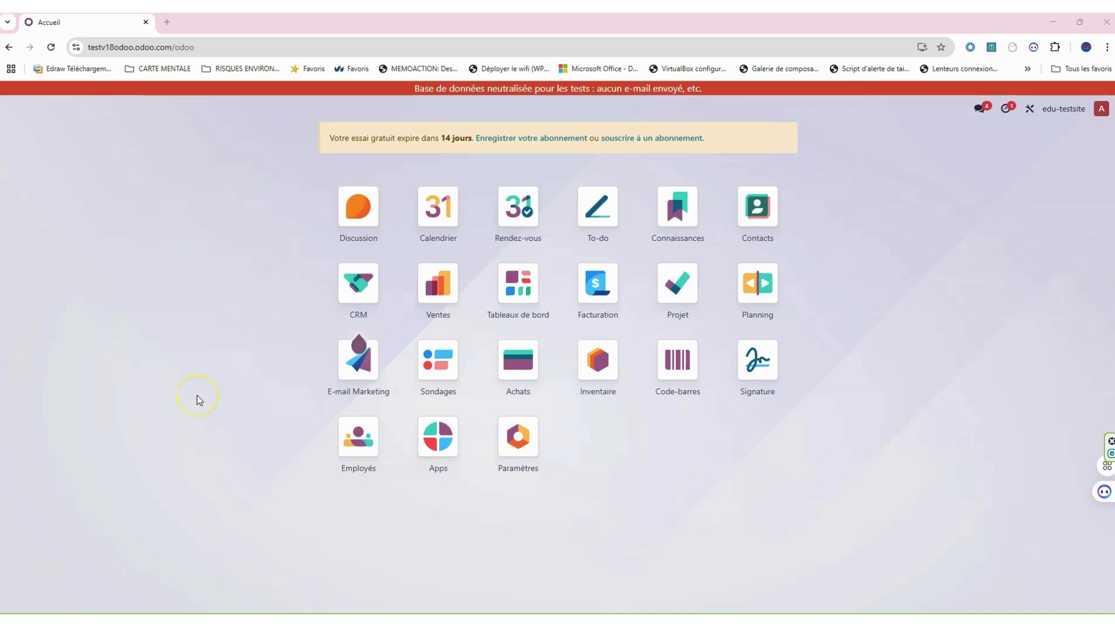
- Install the Site Web app from the Site Web category and accept the pricing plan change
left_click(438, 440)
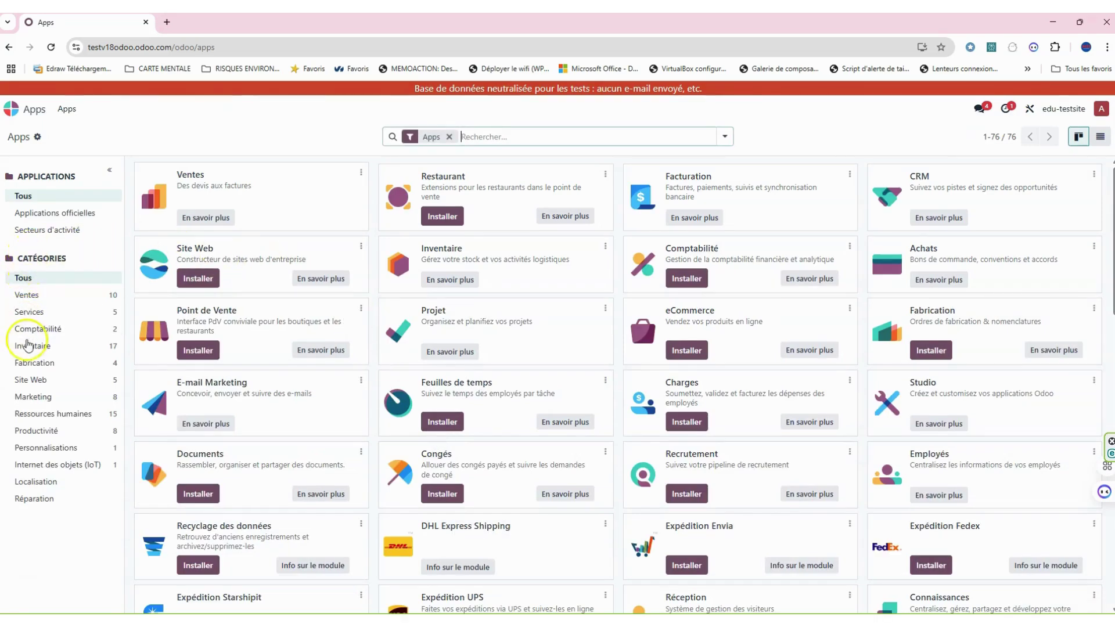
left_click(29, 381)
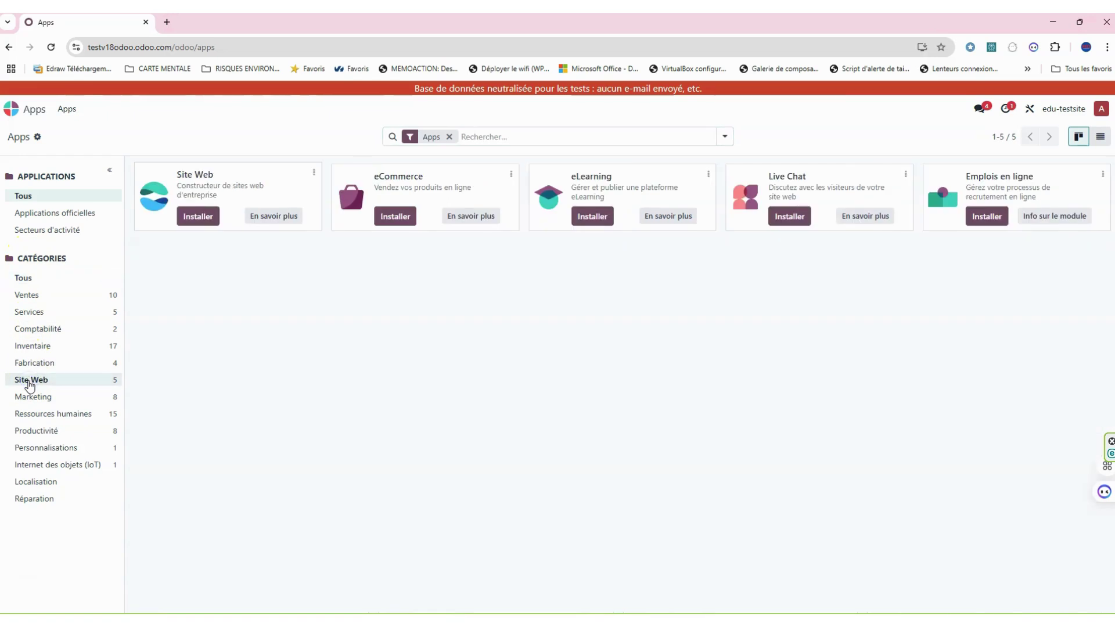
left_click(198, 216)
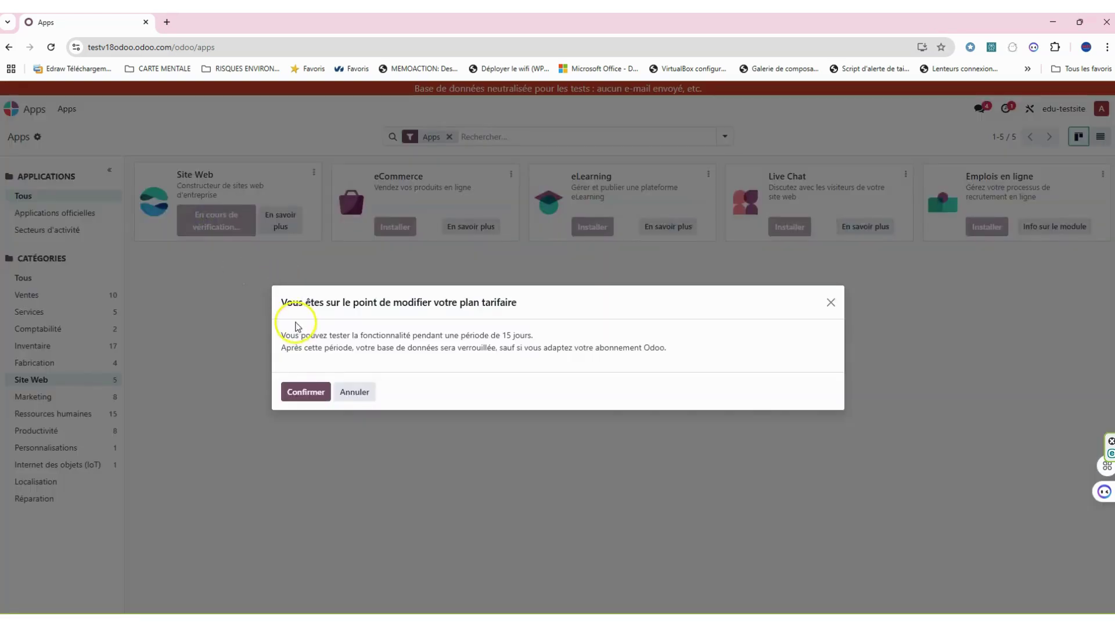
left_click(306, 392)
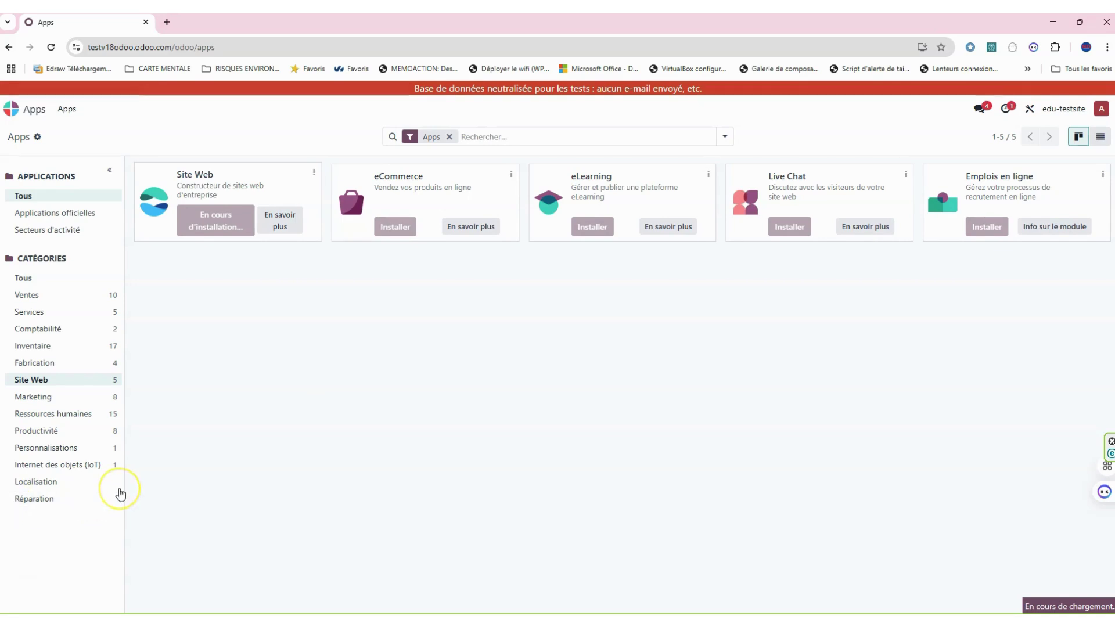
key("alt")
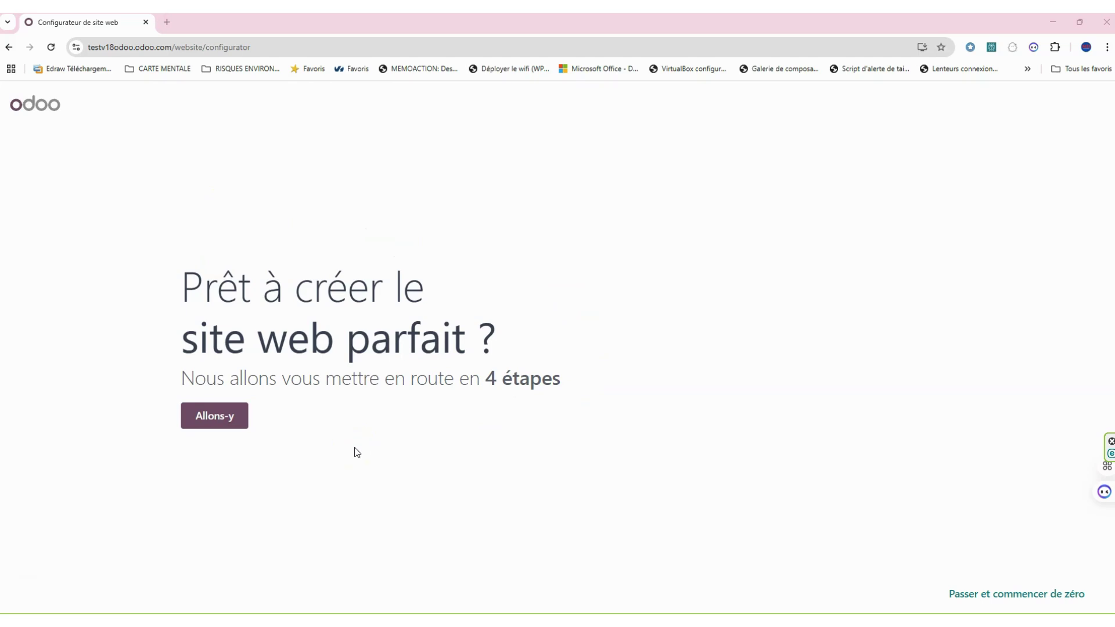
- Start the website configurator and choose "une boutique en ligne" as the type of site
left_click_drag(419, 380, 562, 381)
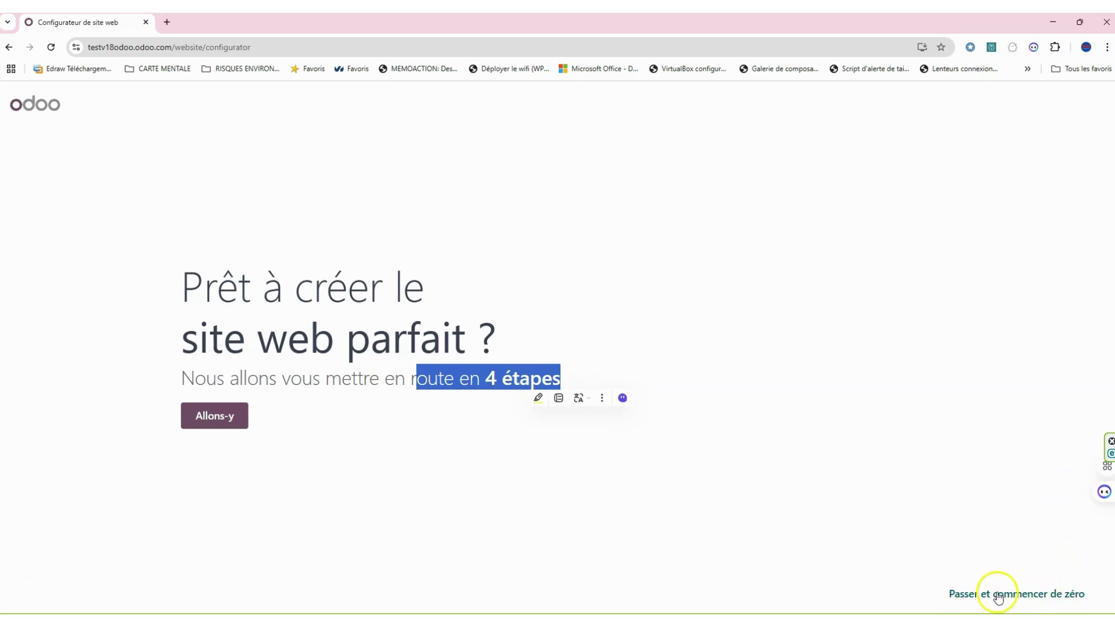
left_click(325, 461)
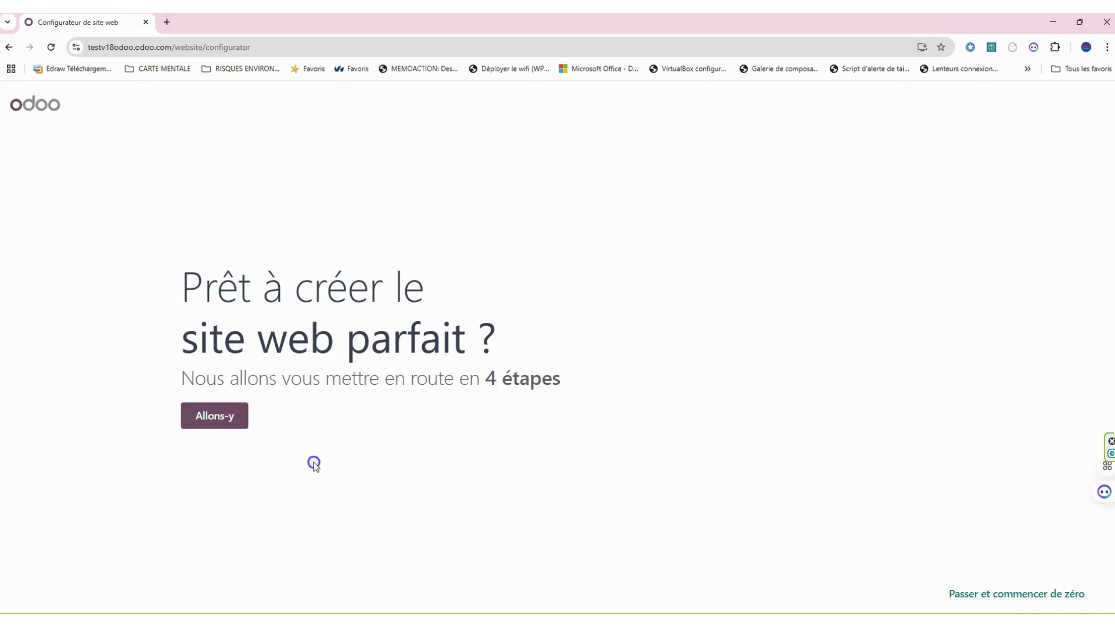
left_click(219, 418)
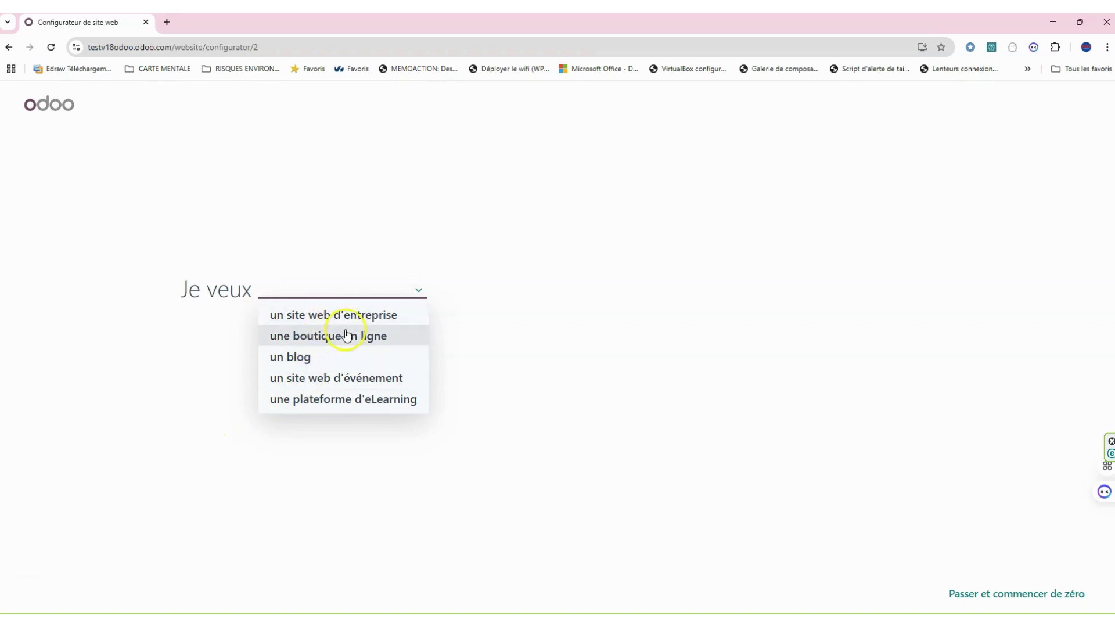
left_click(368, 335)
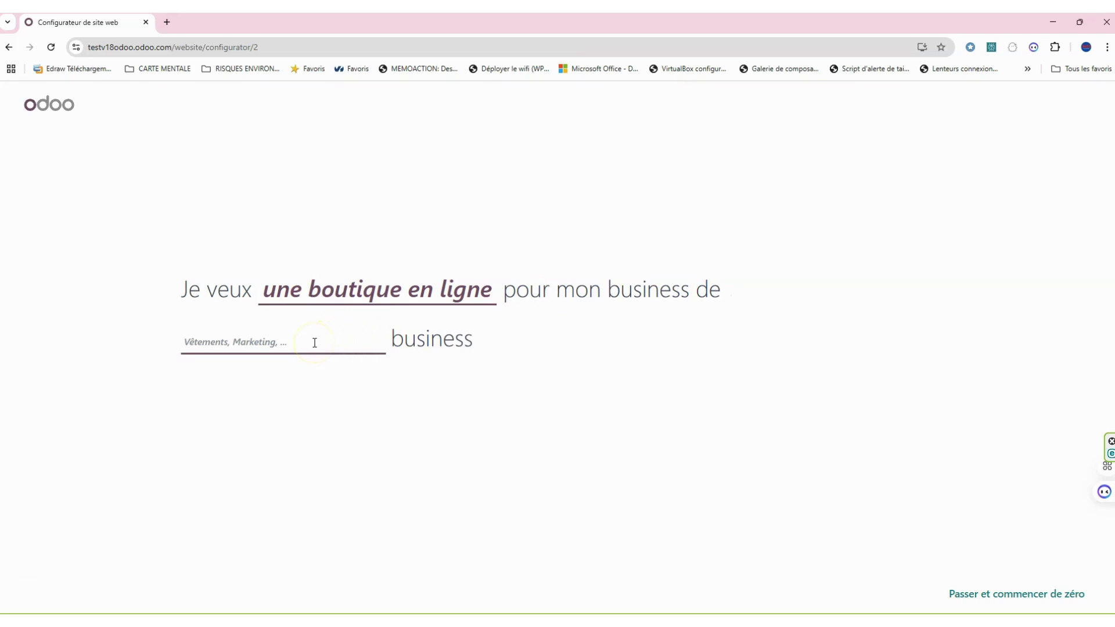
- Set the business type to "vente de goodies" and choose the site's main objective
type("go")
key("BackSpace")
key("BackSpace")
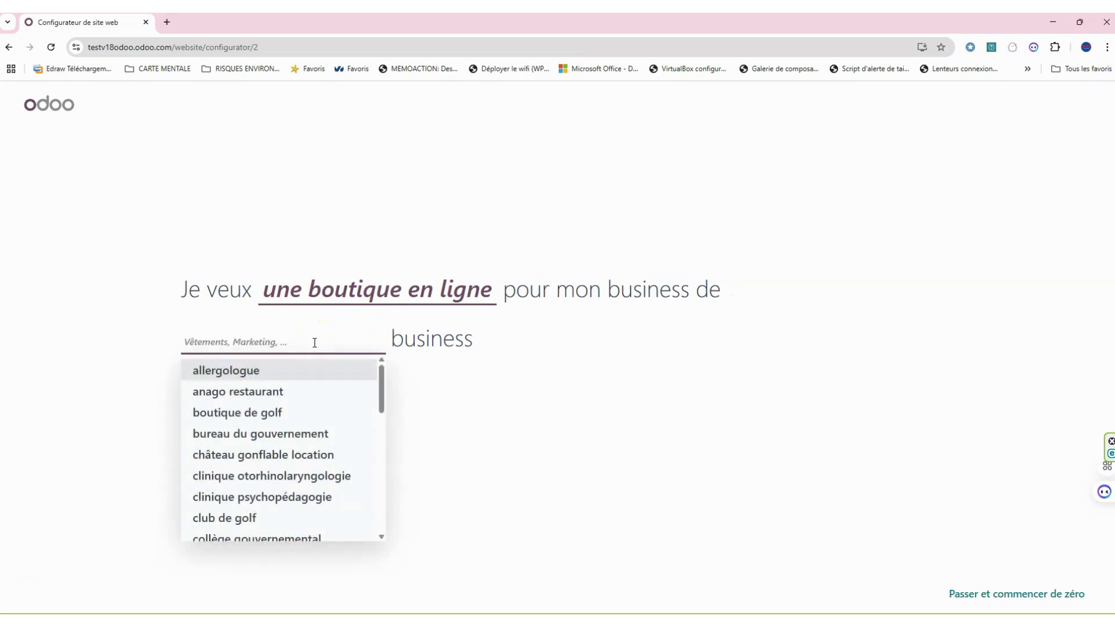
type("vente de go")
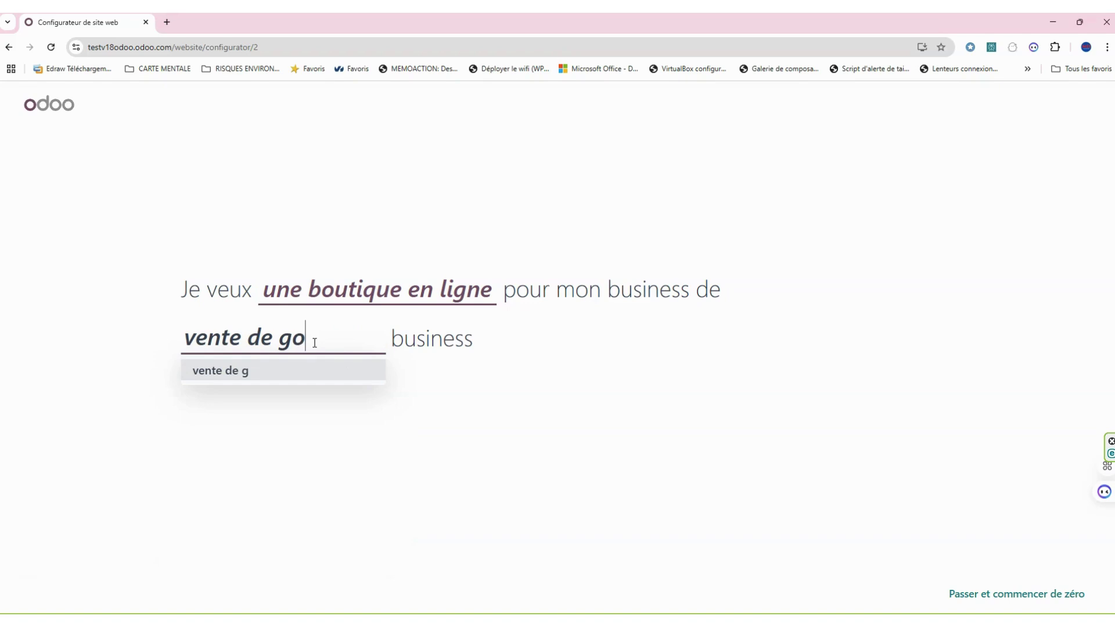
type("odies")
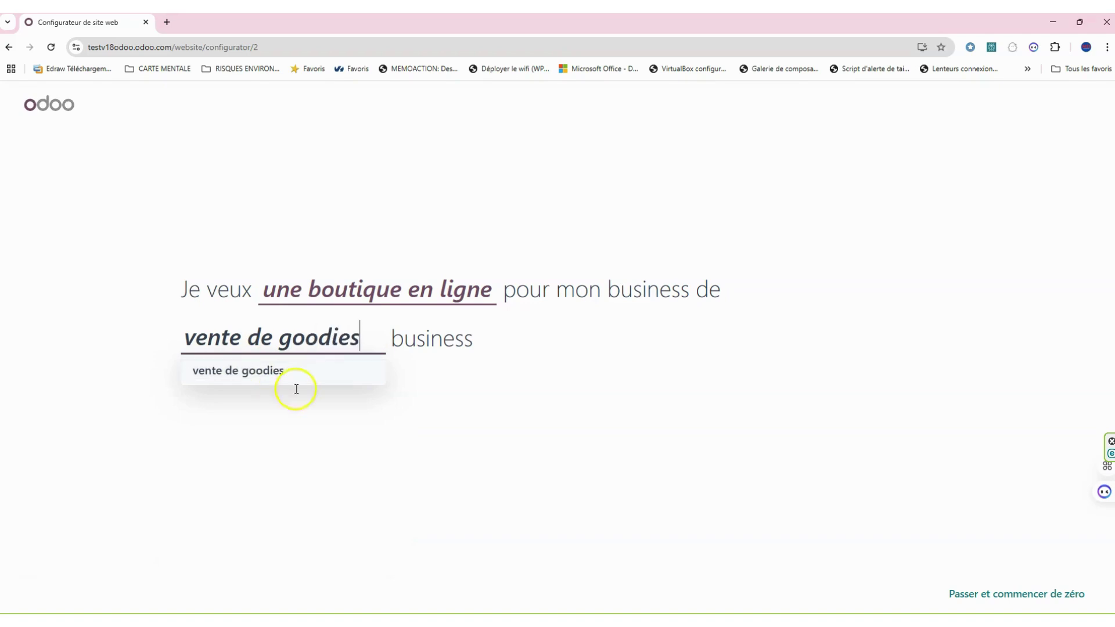
left_click(307, 374)
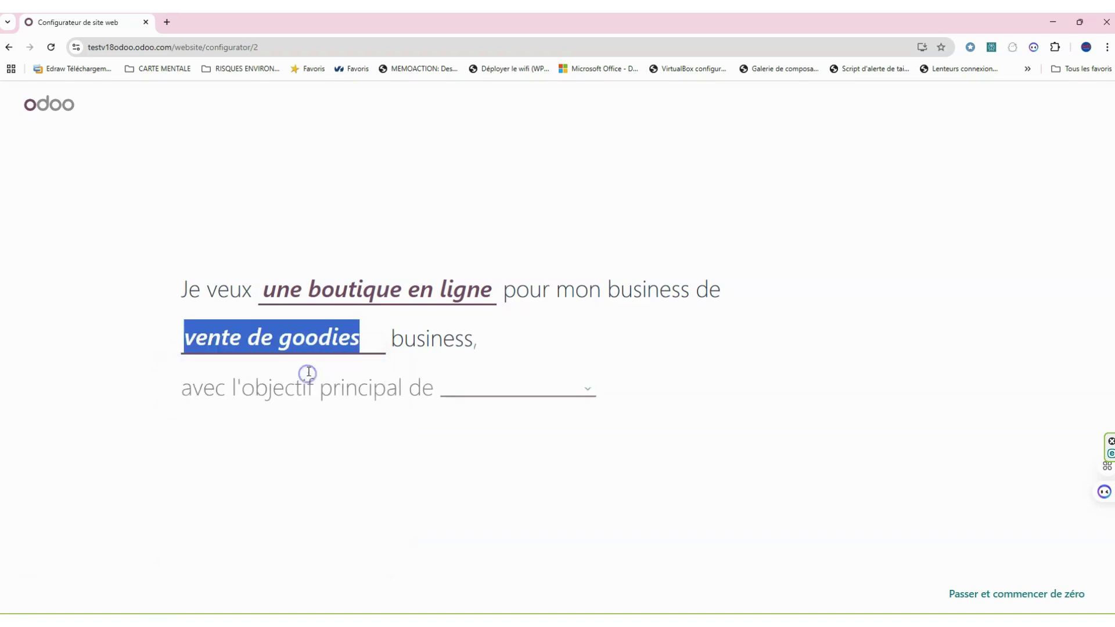
left_click(490, 389)
left_click(551, 453)
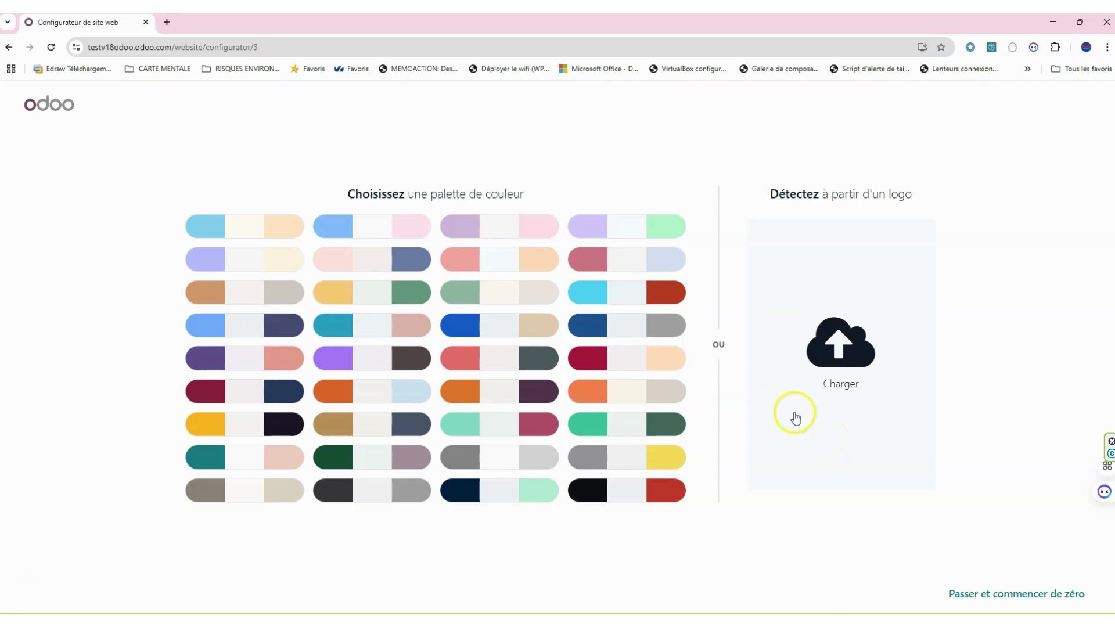
- Choose the mint and dark green colour palette and add the Politique vie privée page to the site
left_click(602, 428)
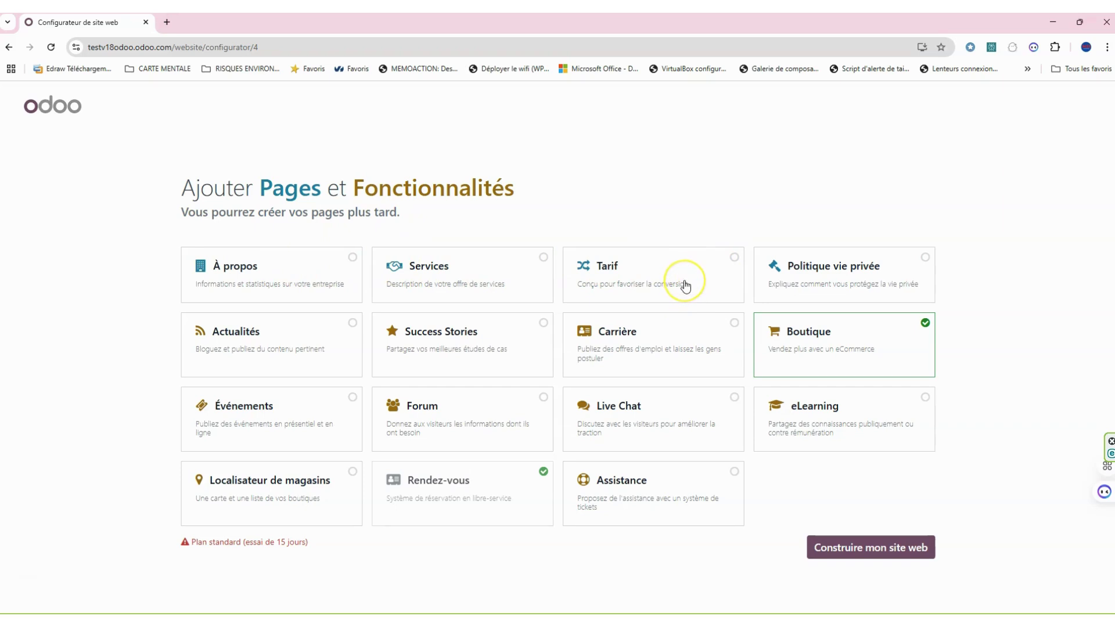
left_click(924, 259)
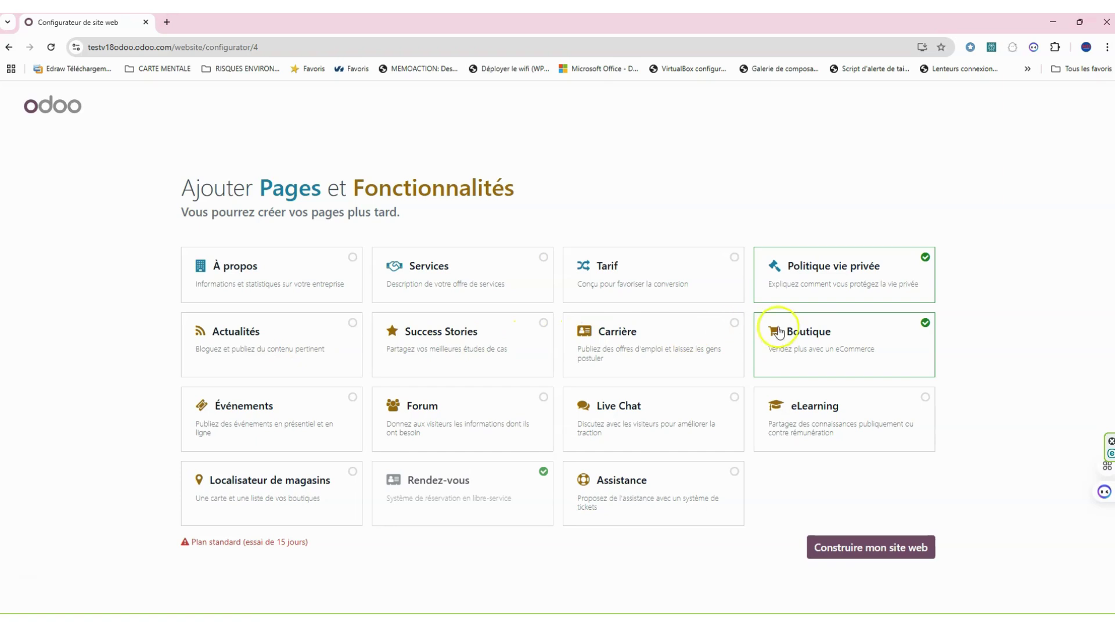
left_click(356, 412)
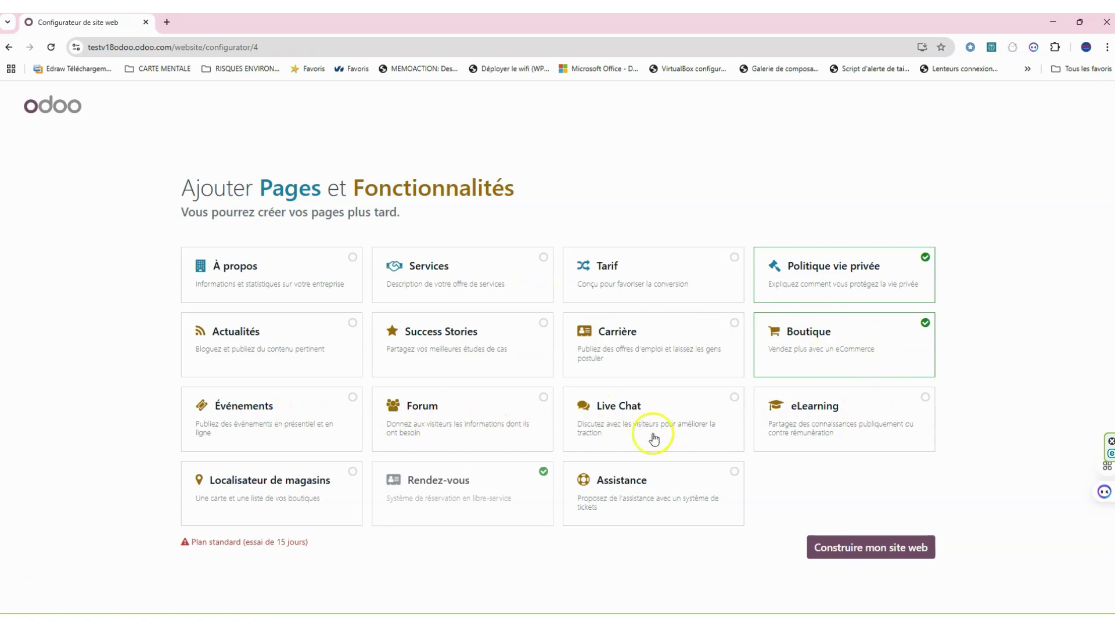
left_click(546, 473)
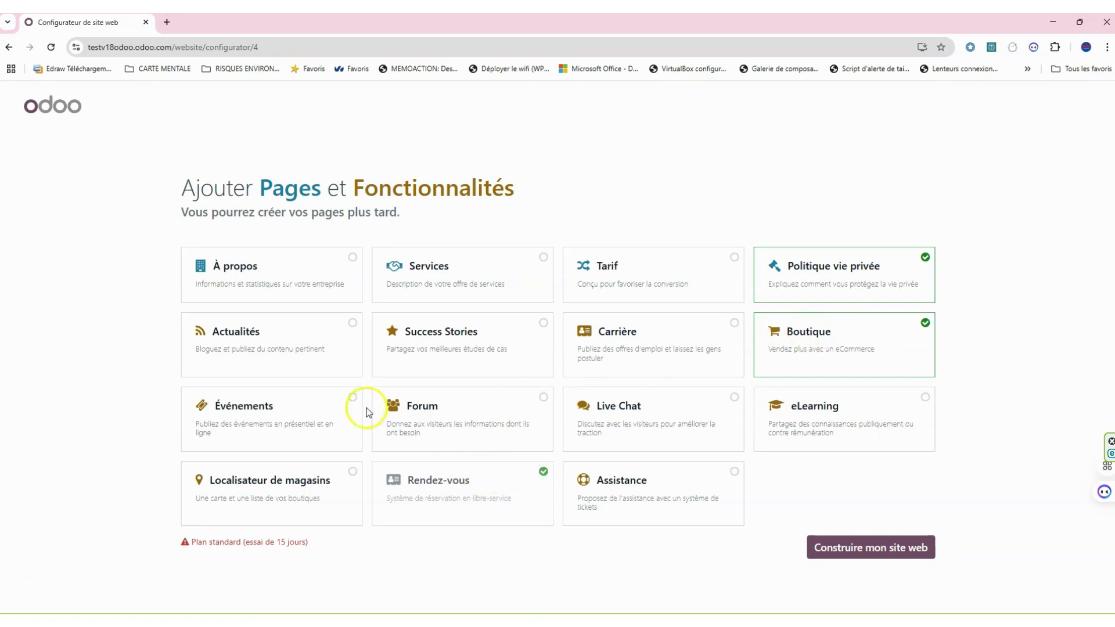
- Build the website using the middle theme with the green block and ladybird photo
left_click(866, 541)
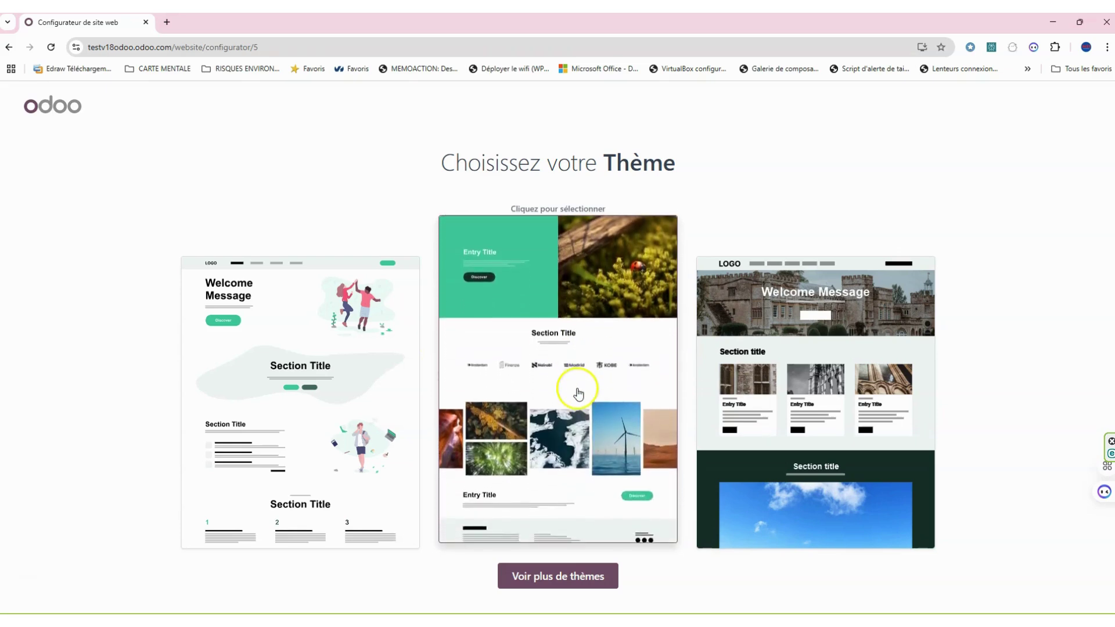
left_click(576, 389)
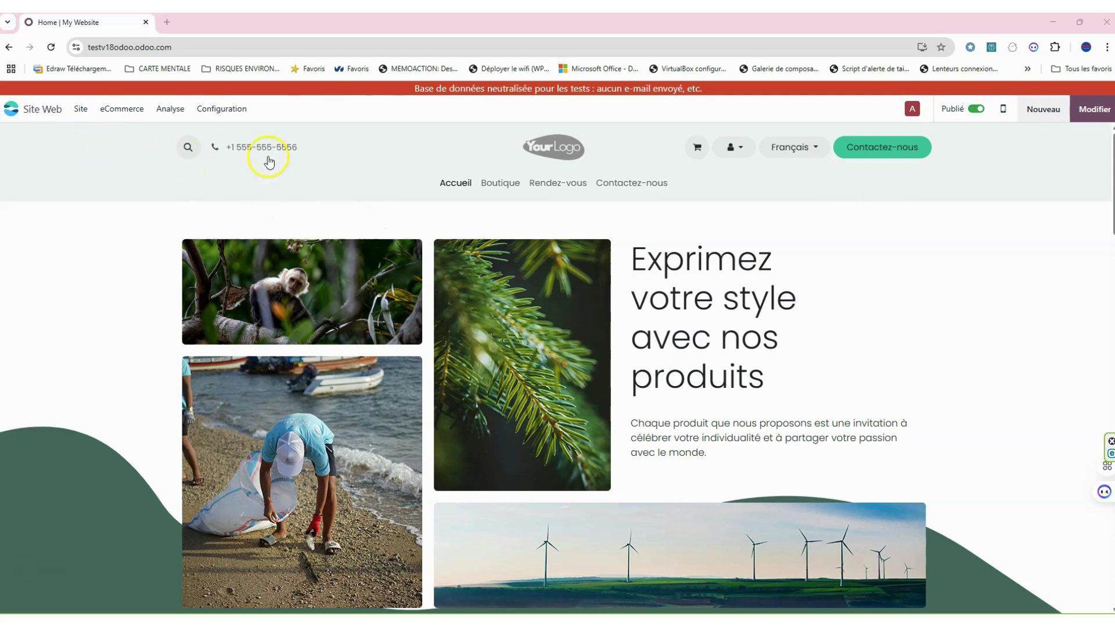
- Review the generated Boutique, Rendez-vous and Contactez-nous pages, including the contact form and footer
left_click(463, 187)
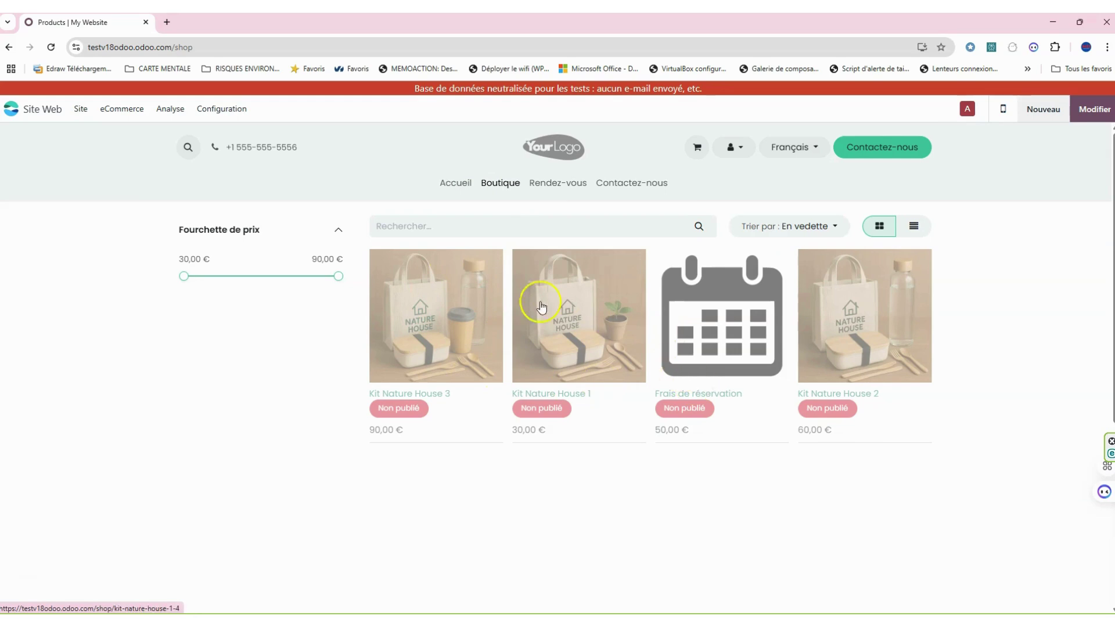
left_click(557, 184)
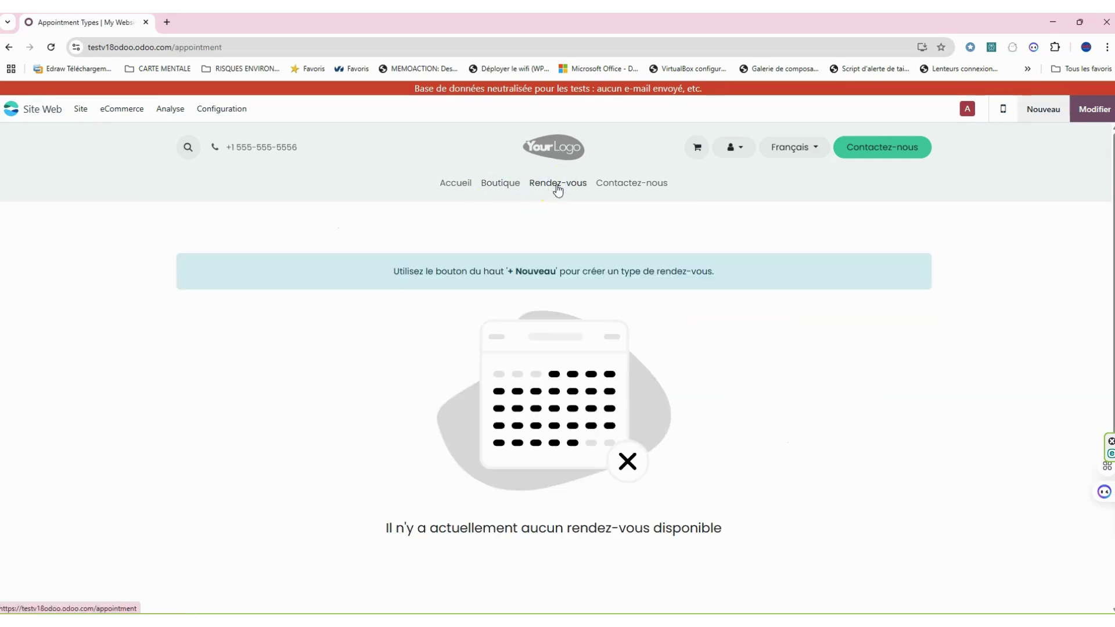
left_click(619, 187)
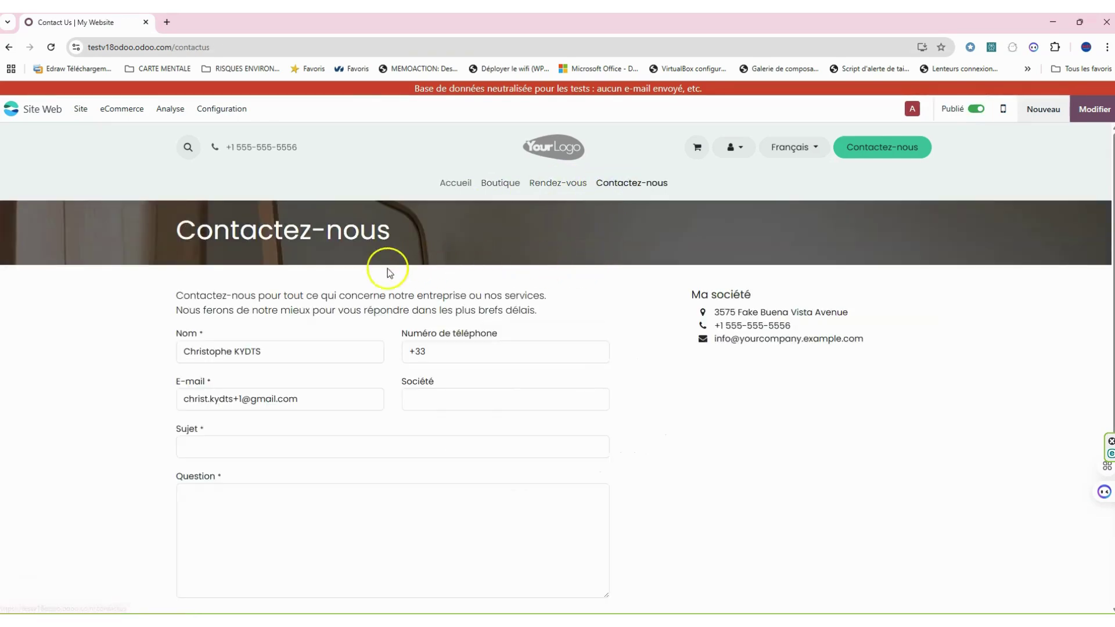
scroll(375, 369, "down", 5)
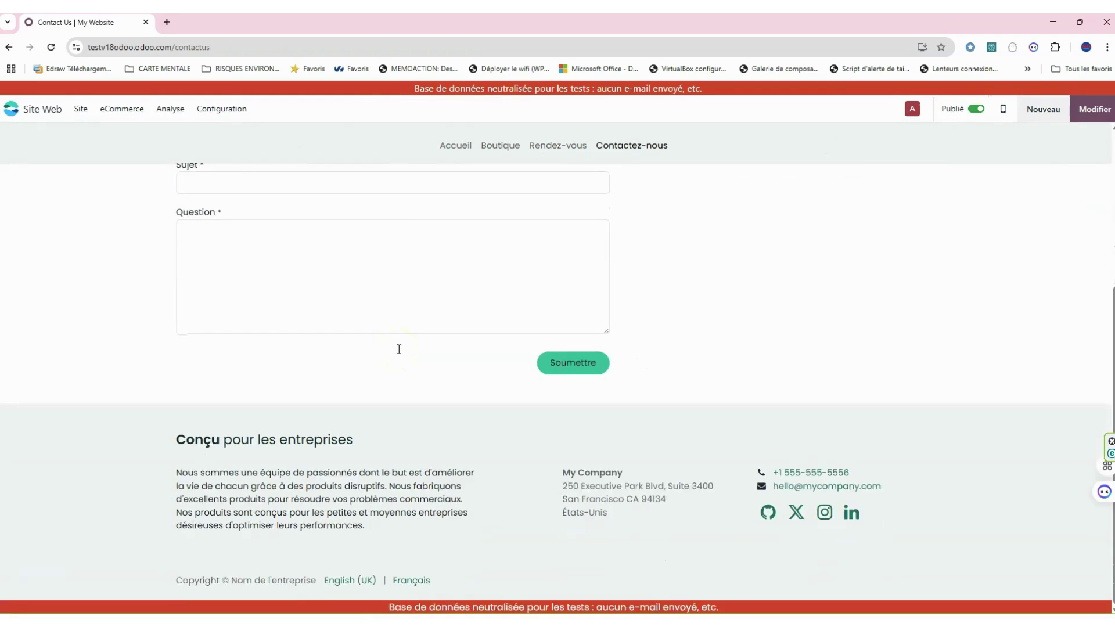
scroll(399, 353, "up", 2)
scroll(406, 351, "up", 3)
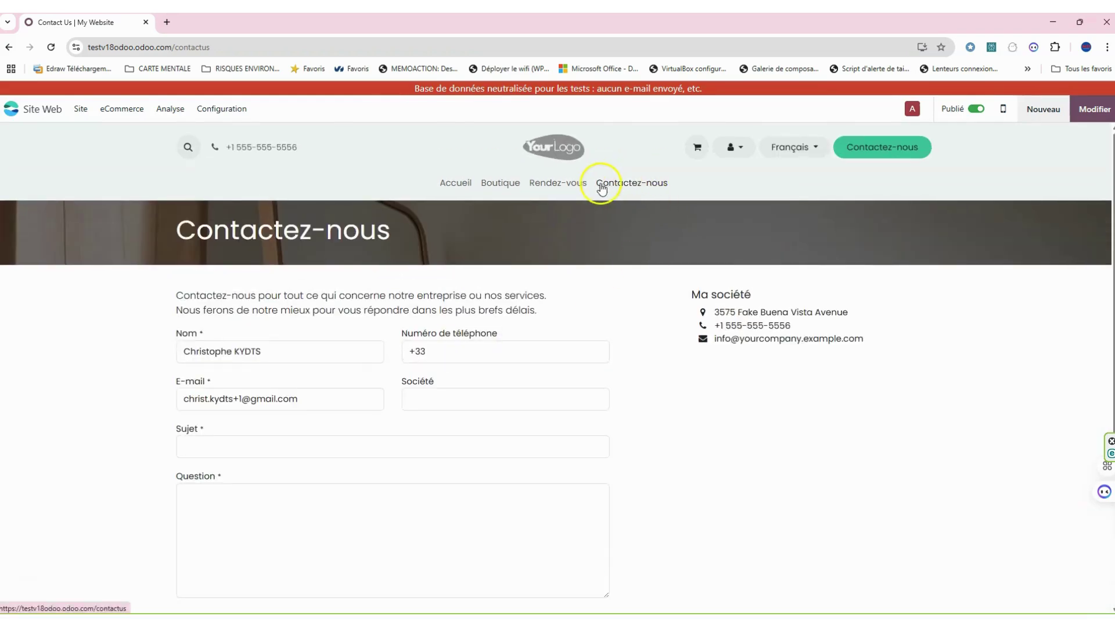
- Switch the website language to English (UK) and review the content of the home page
left_click(794, 148)
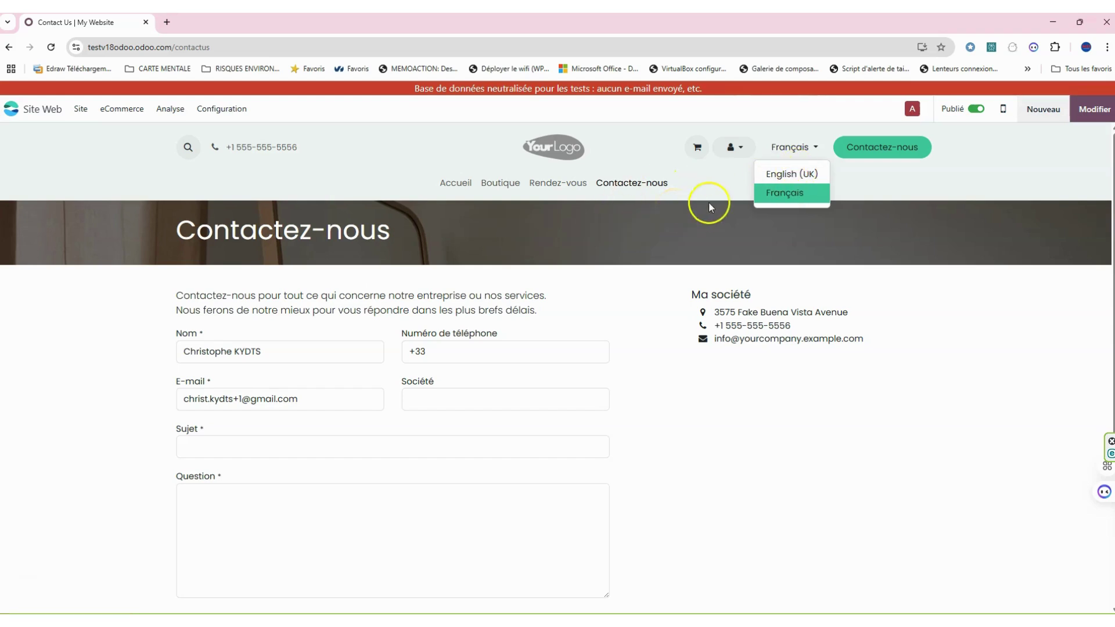
left_click(787, 175)
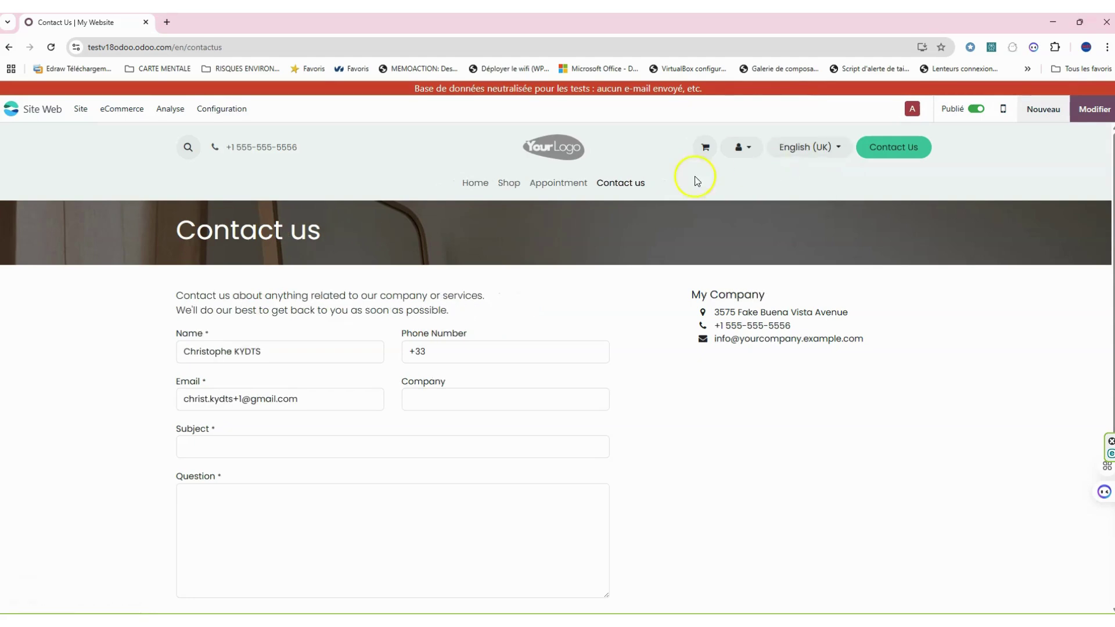
left_click(480, 185)
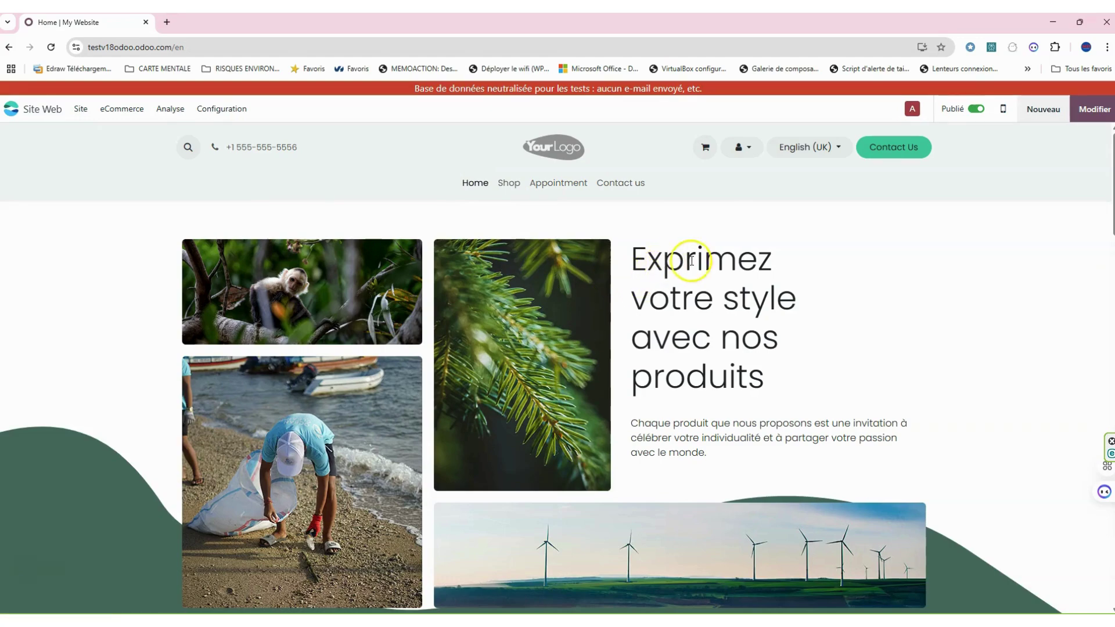
scroll(691, 260, "down", 8)
scroll(691, 265, "down", 3)
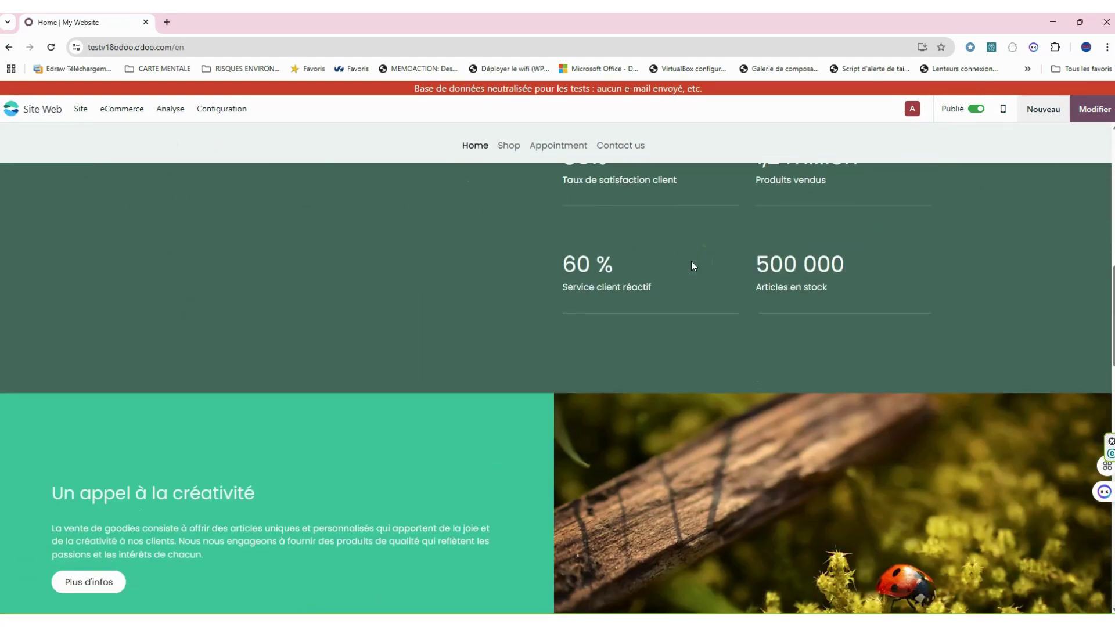
scroll(691, 264, "up", 8)
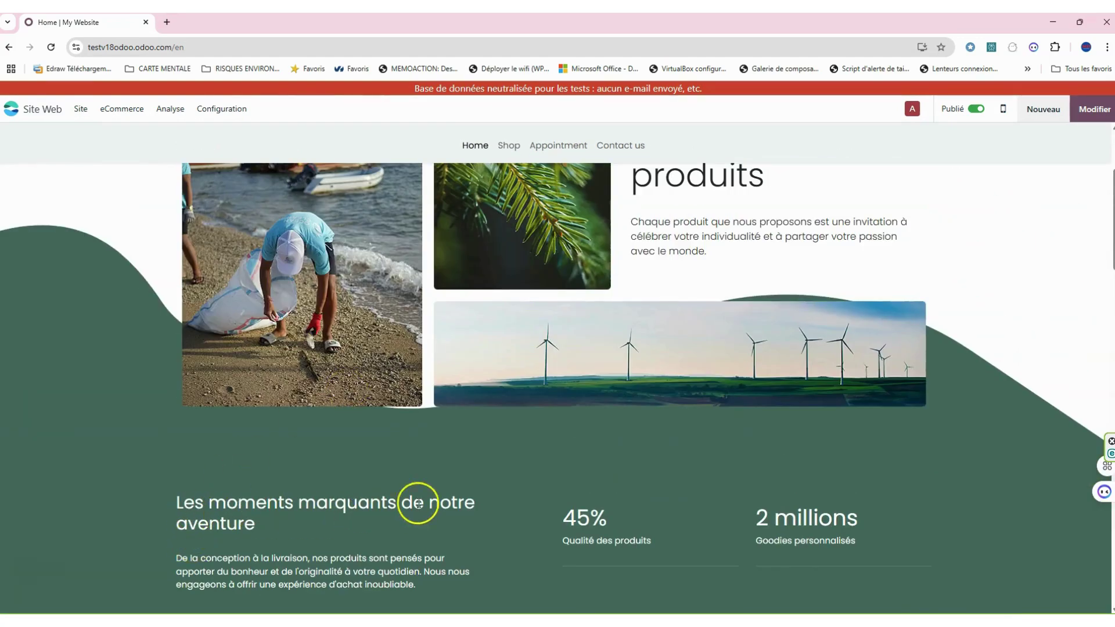
scroll(518, 409, "down", 3)
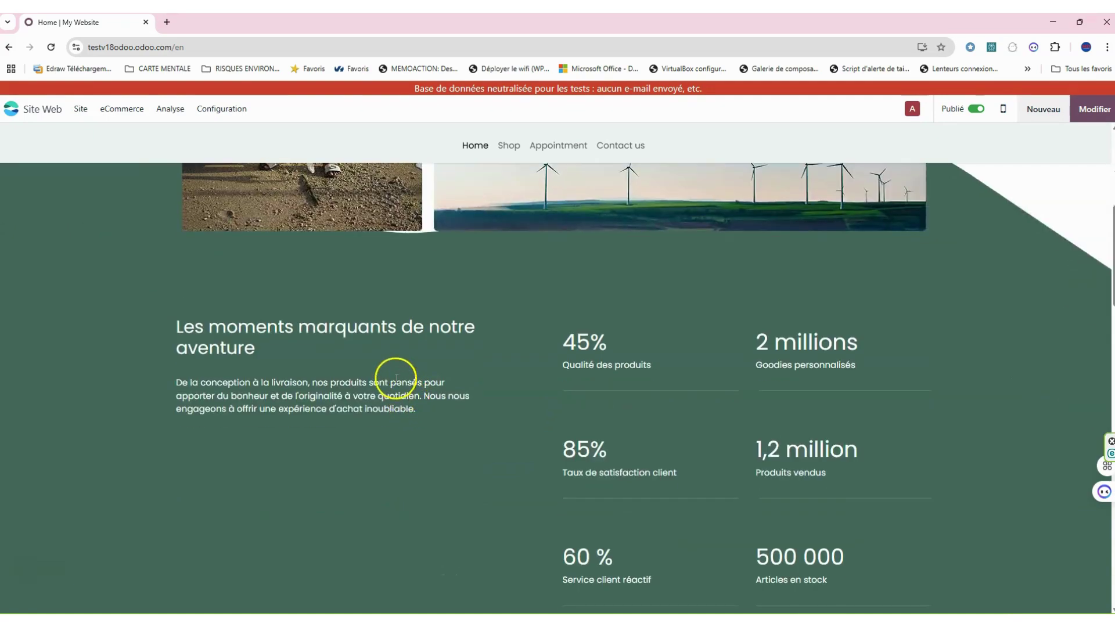
scroll(371, 429, "up", 8)
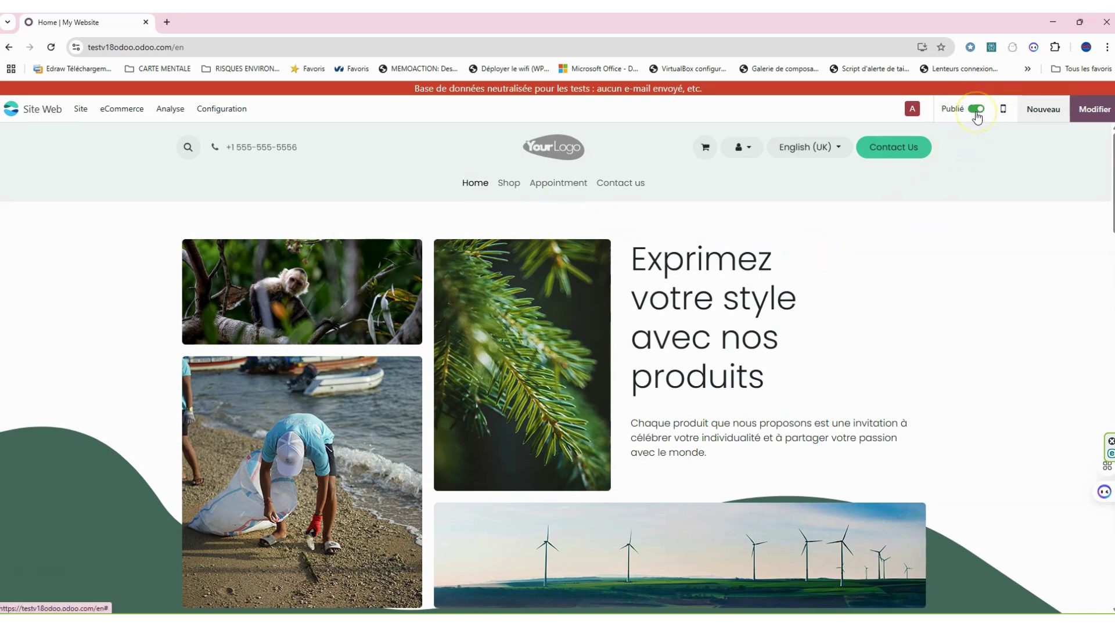
- Preview the home page in the mobile view
left_click(976, 141)
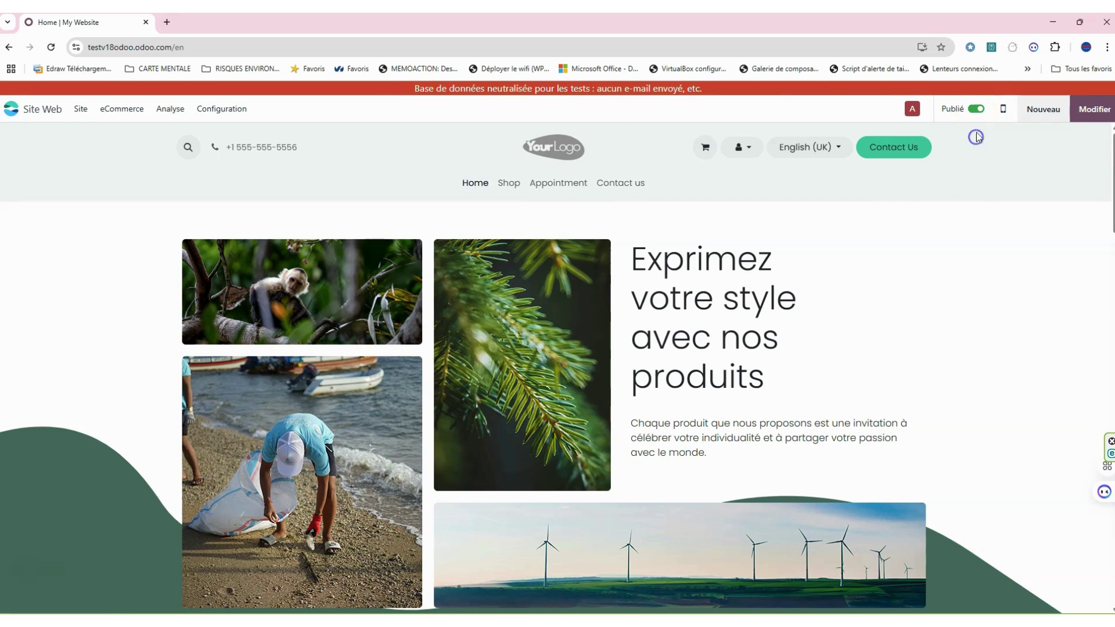
left_click(979, 110)
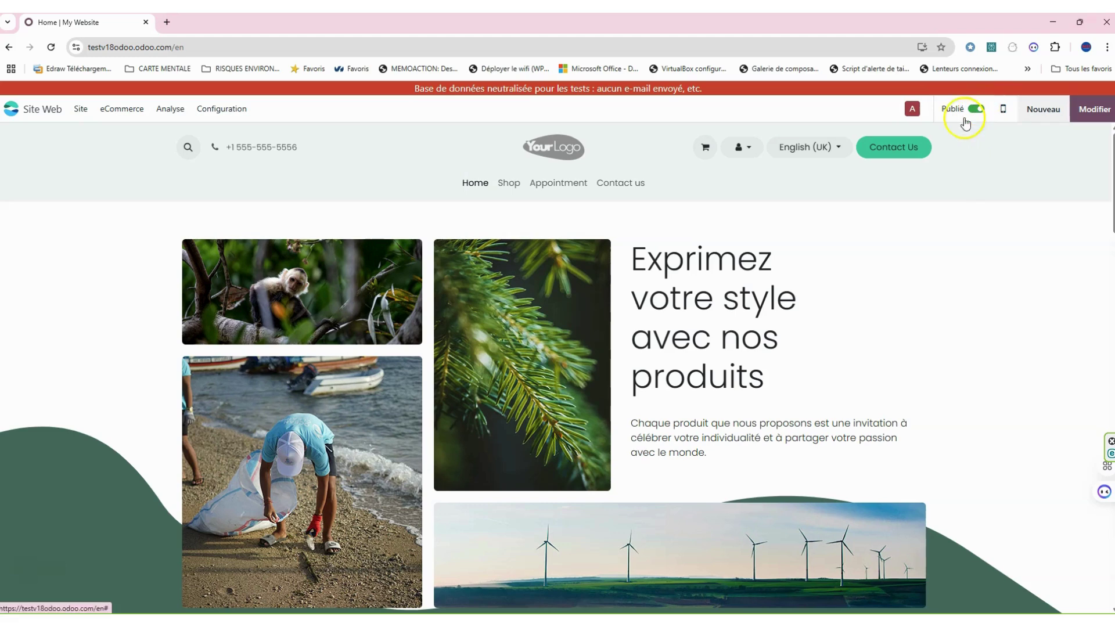
left_click(1004, 110)
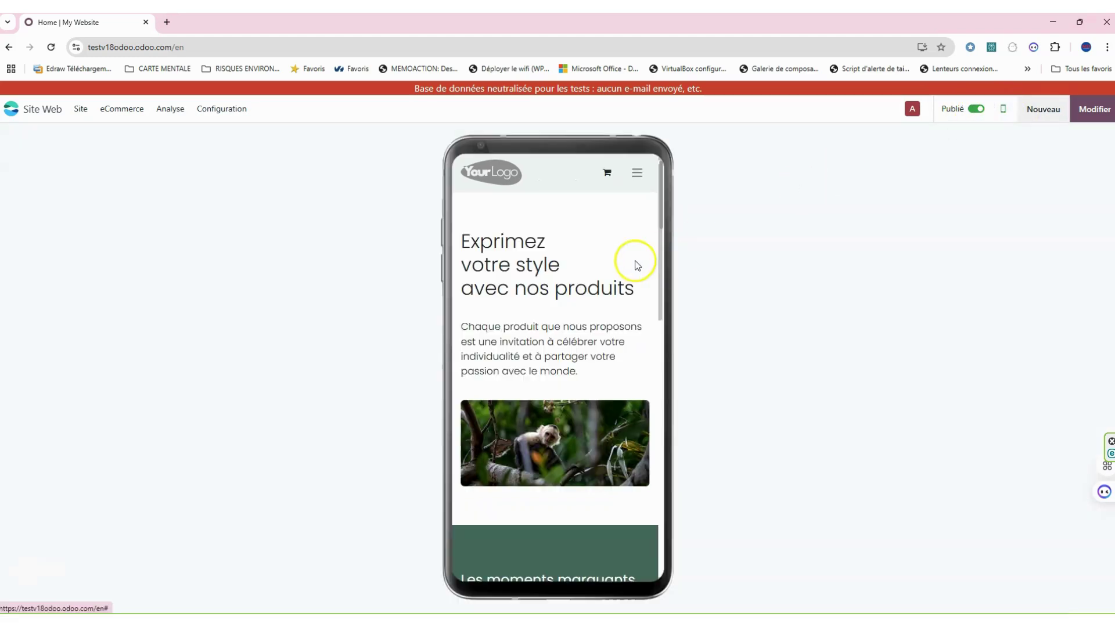
- Review the home page sections down to the footer in the mobile preview and return to the desktop view
scroll(602, 261, "down", 8)
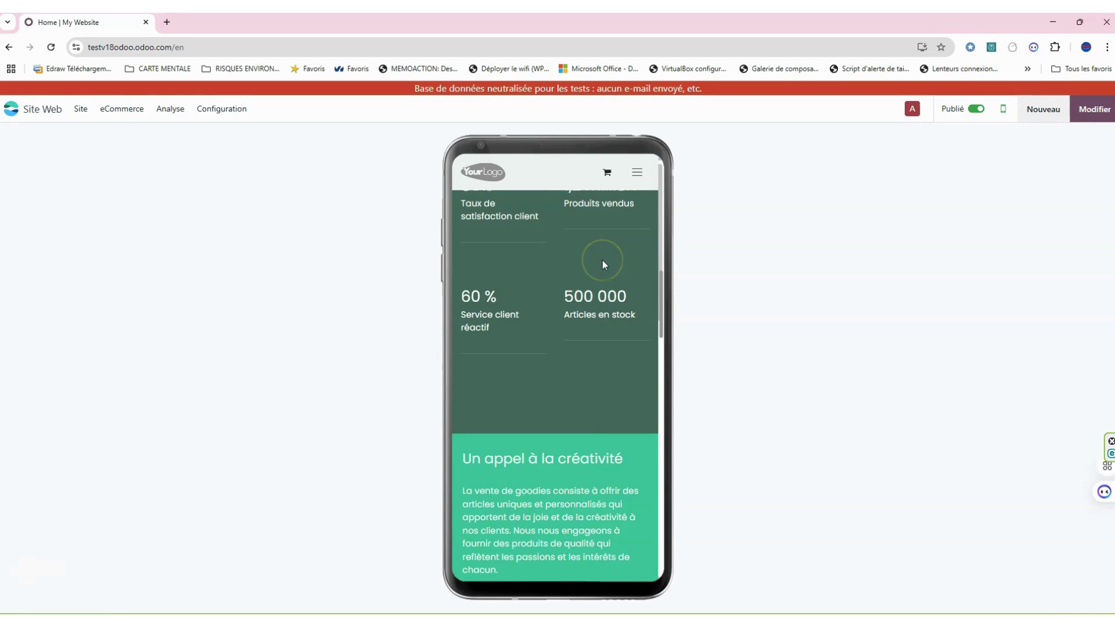
scroll(601, 260, "down", 10)
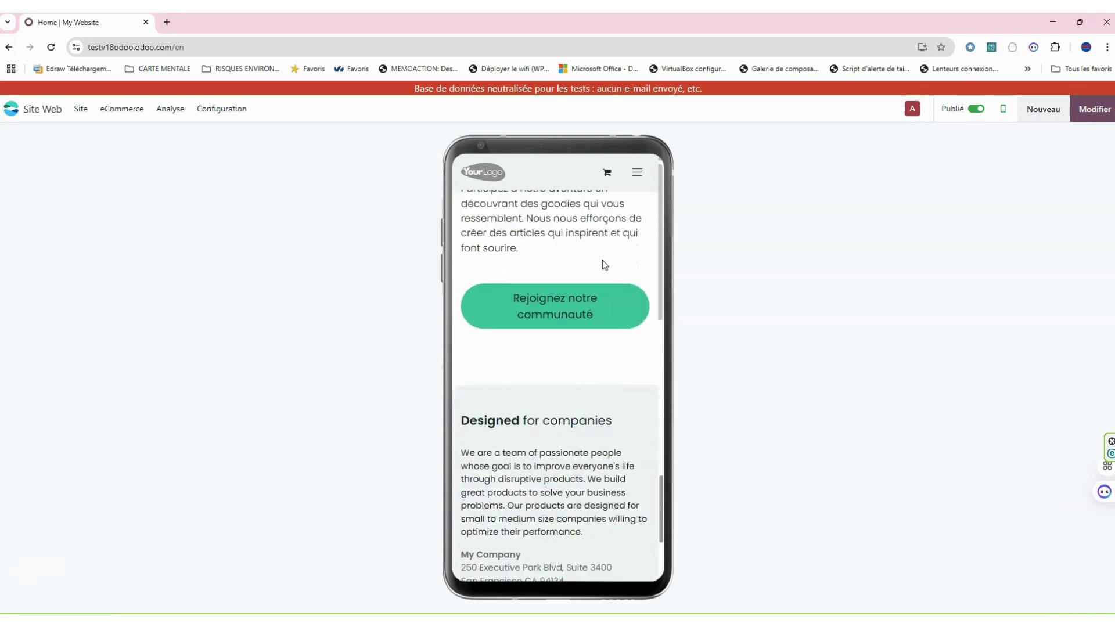
scroll(601, 260, "down", 2)
scroll(601, 260, "up", 15)
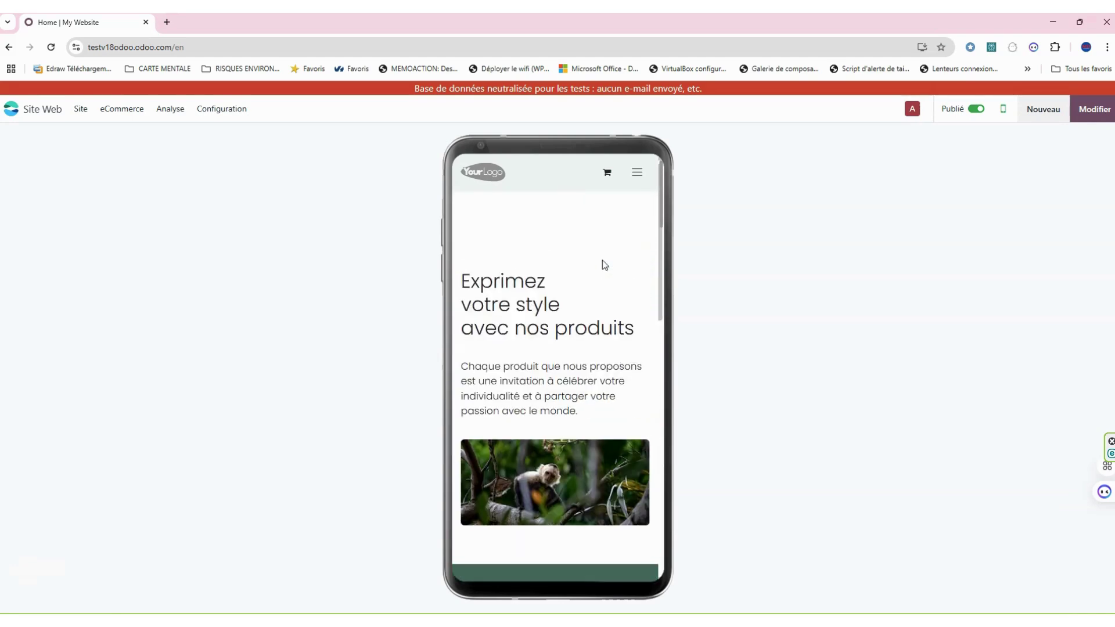
scroll(601, 260, "down", 1)
left_click(1003, 110)
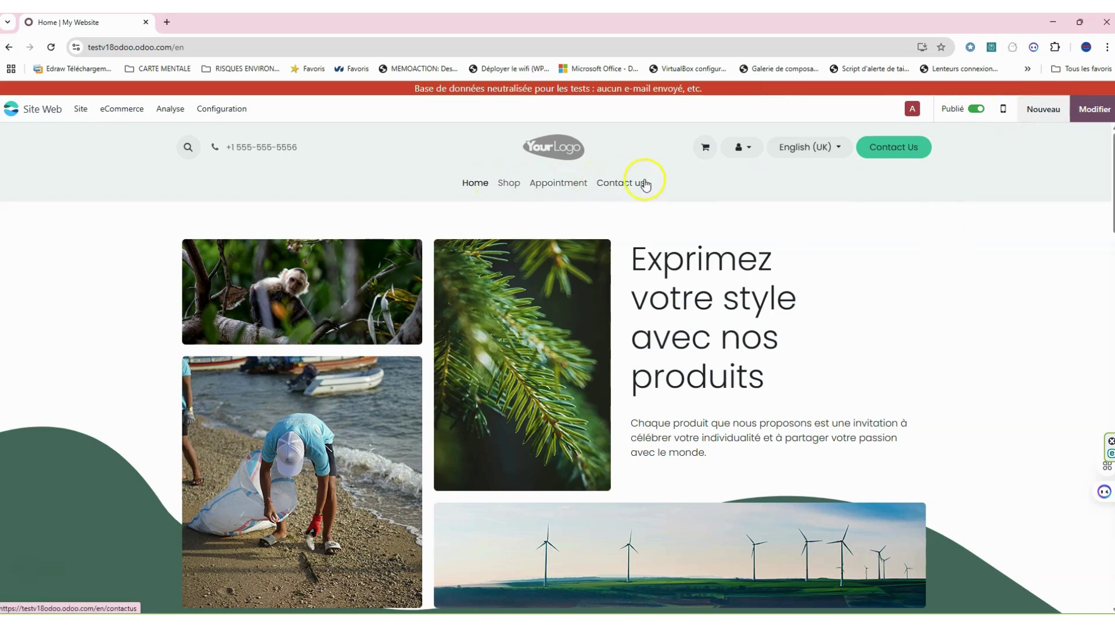
- Open the French version of the home page in the website editor
scroll(722, 213, "down", 5)
scroll(721, 213, "up", 5)
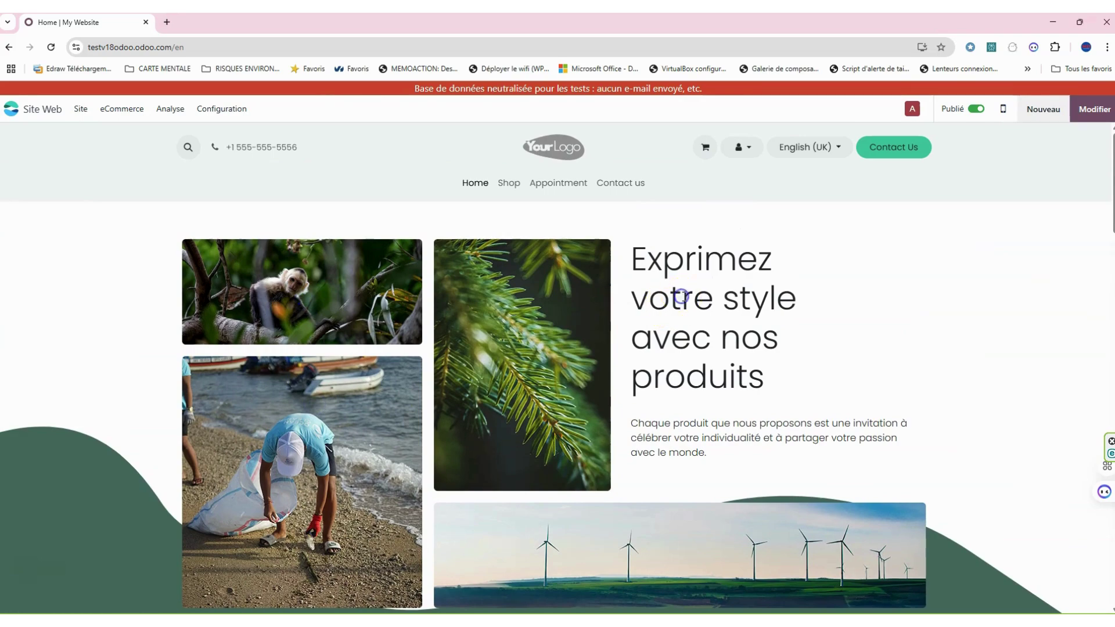
scroll(681, 296, "down", 6)
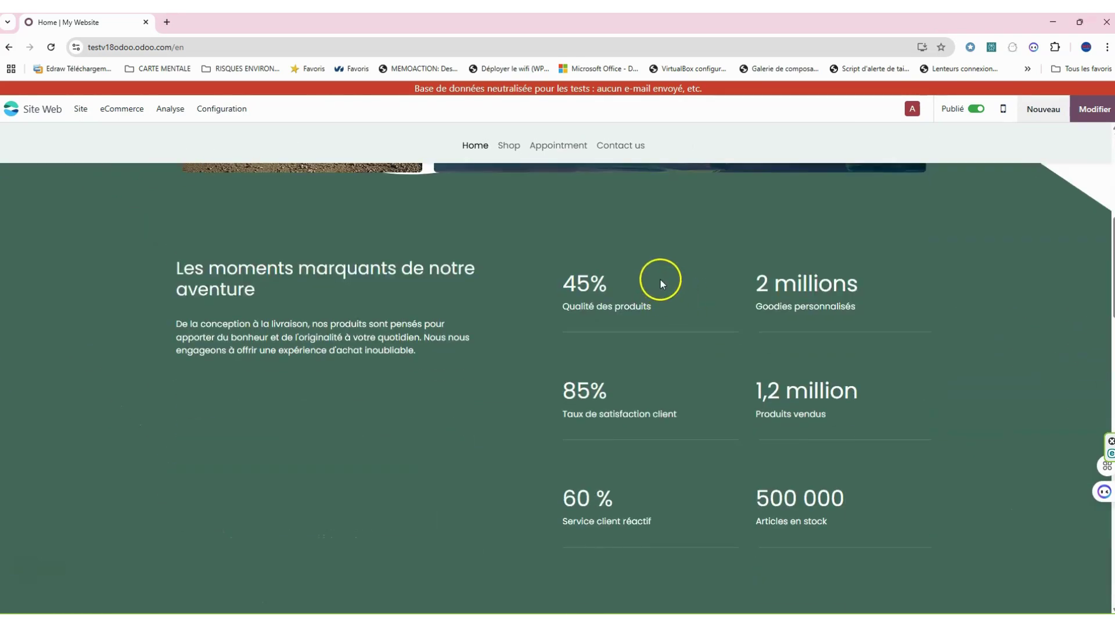
scroll(660, 279, "up", 6)
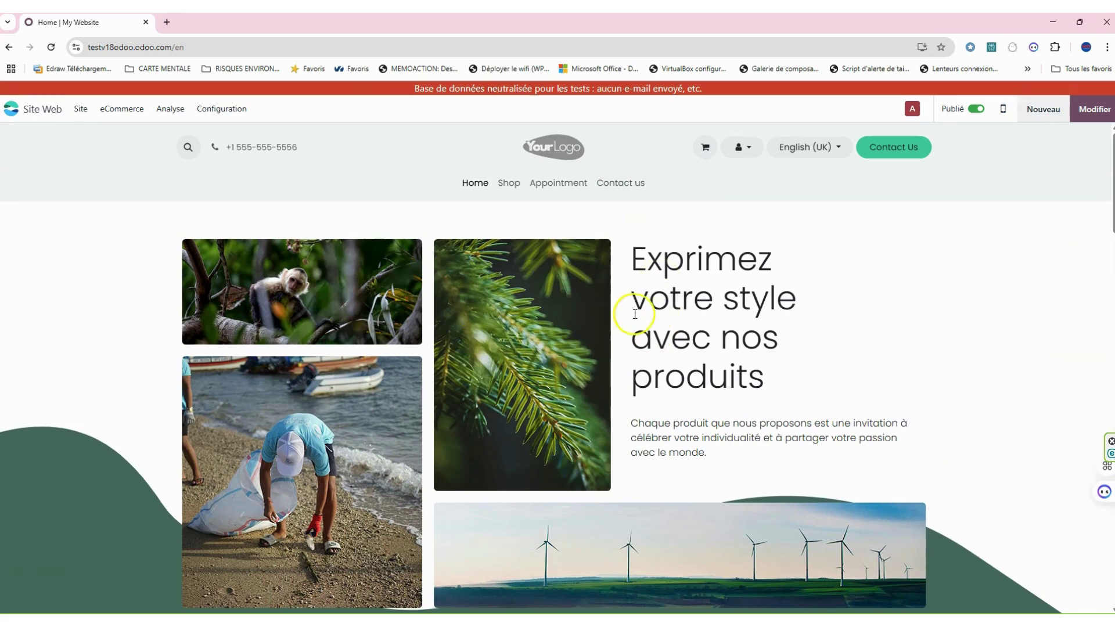
left_click(1093, 115)
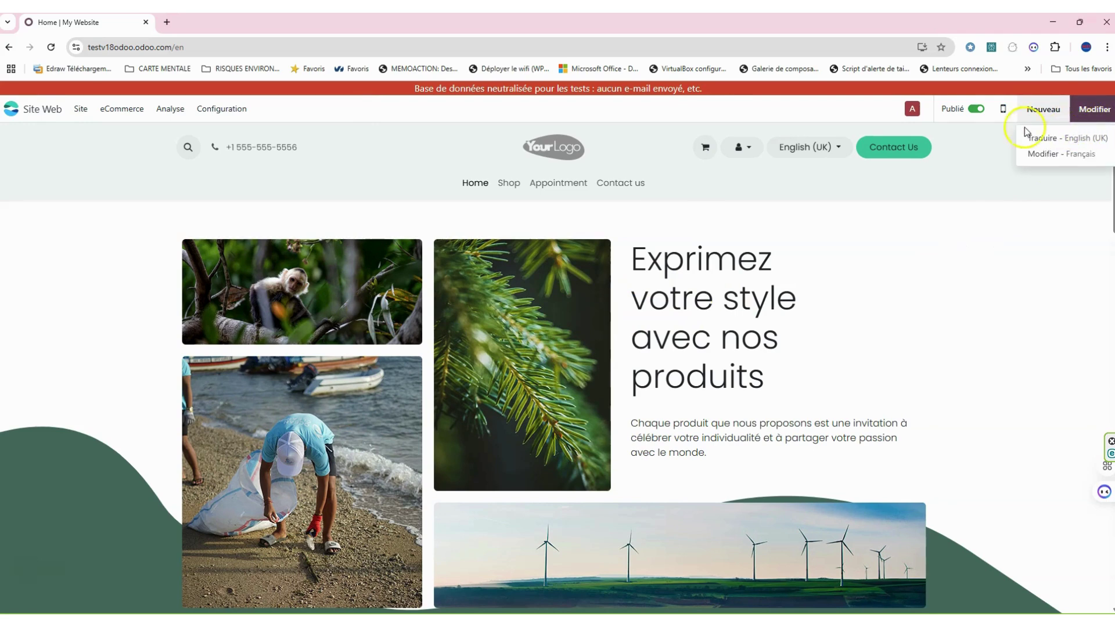
left_click(1056, 160)
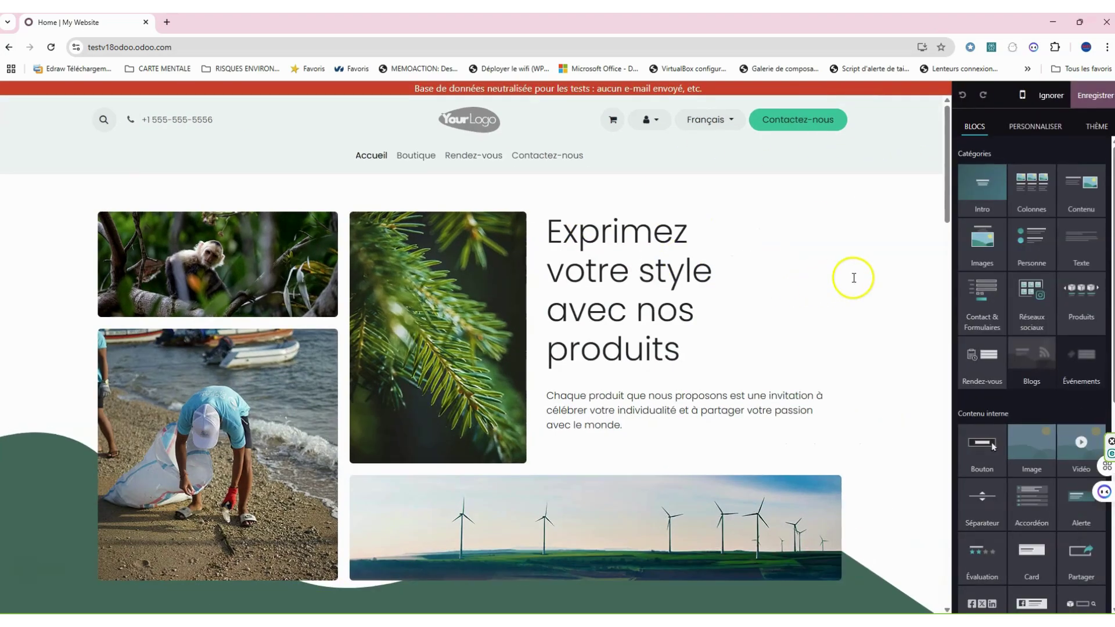
- Examine the editing options for the header menu, the side grid section and its heading column, plus the available building blocks
left_click(378, 161)
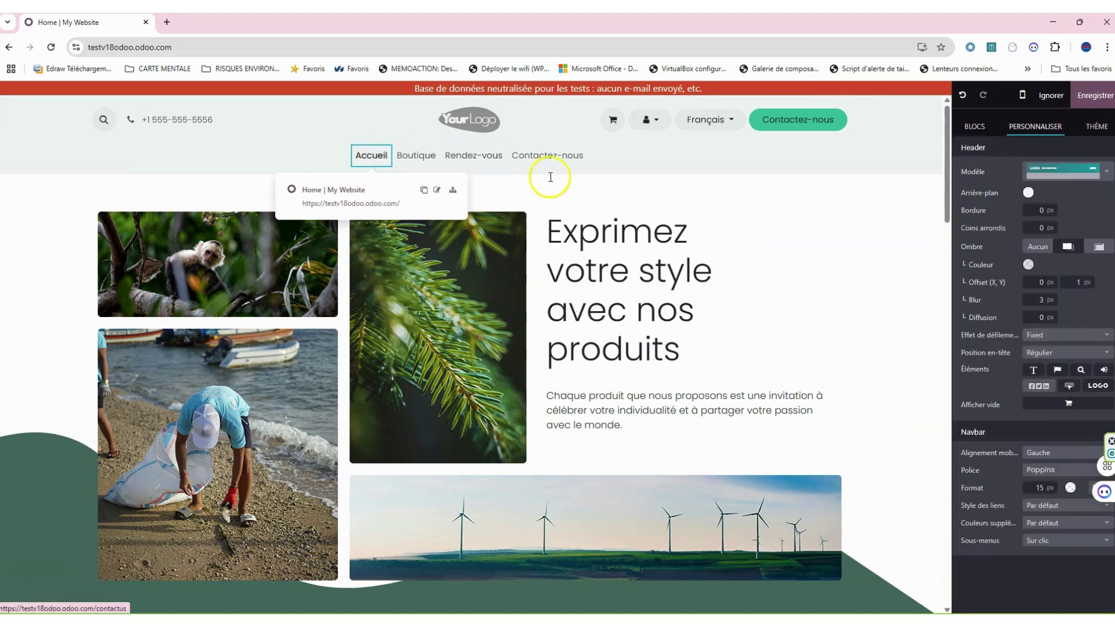
left_click(552, 198)
left_click(266, 265)
left_click(410, 261)
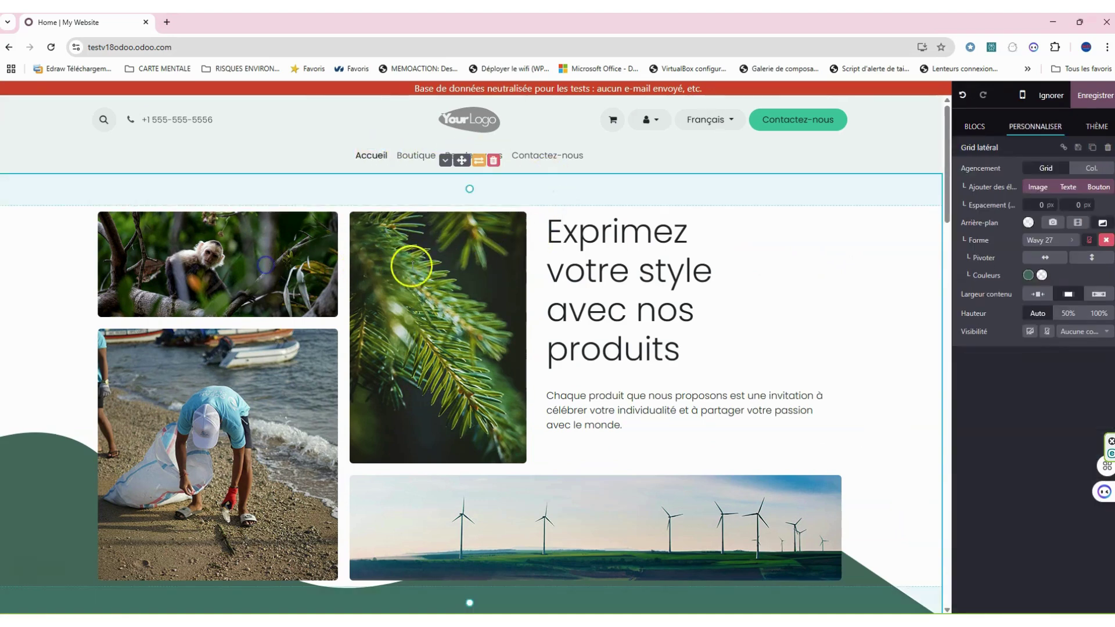
left_click(580, 260)
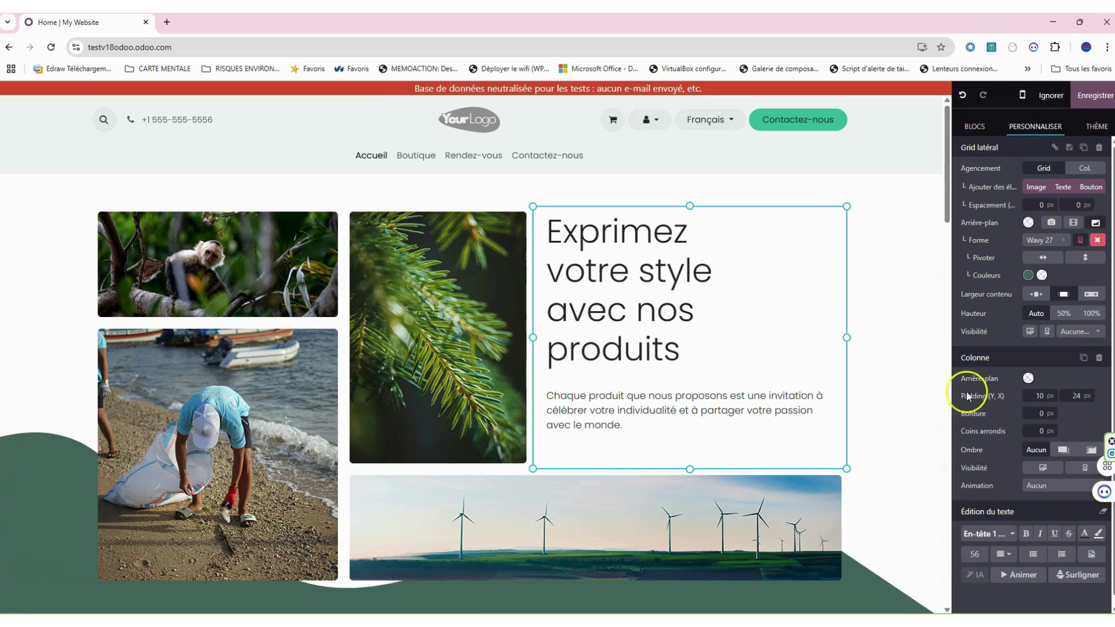
left_click(975, 131)
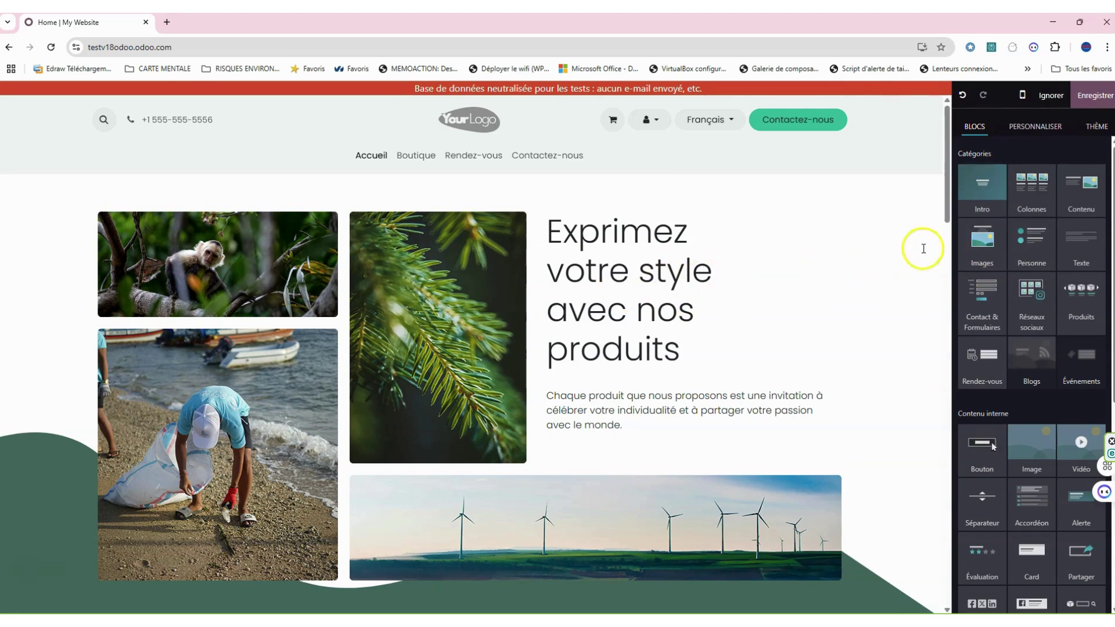
left_click(630, 244)
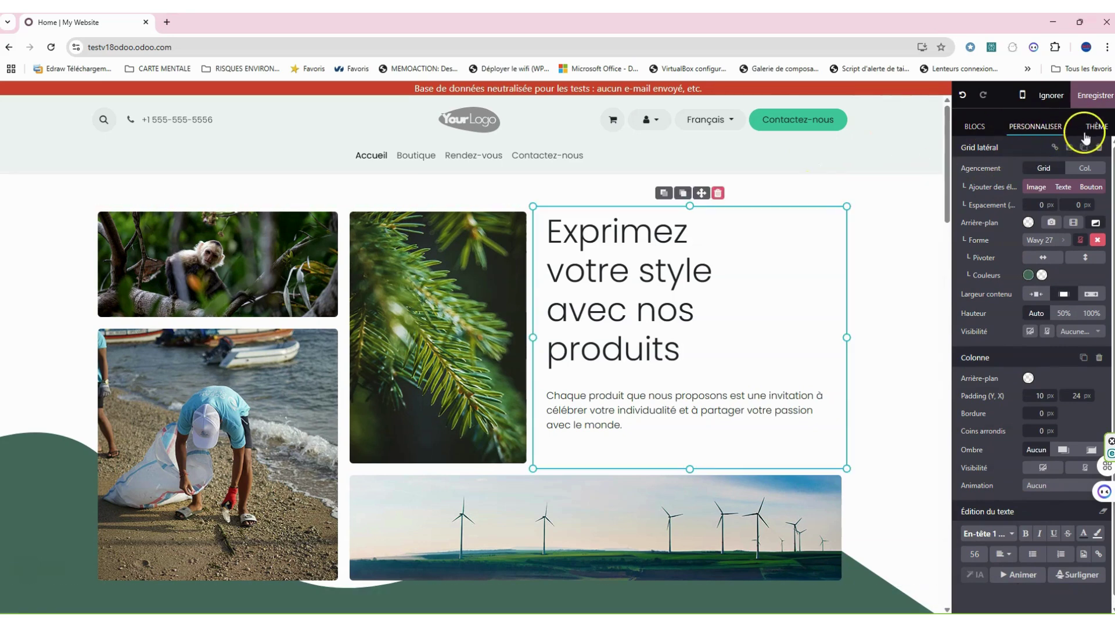
- Change the website theme to Kiddo, agreeing to leave the editor
left_click(1091, 129)
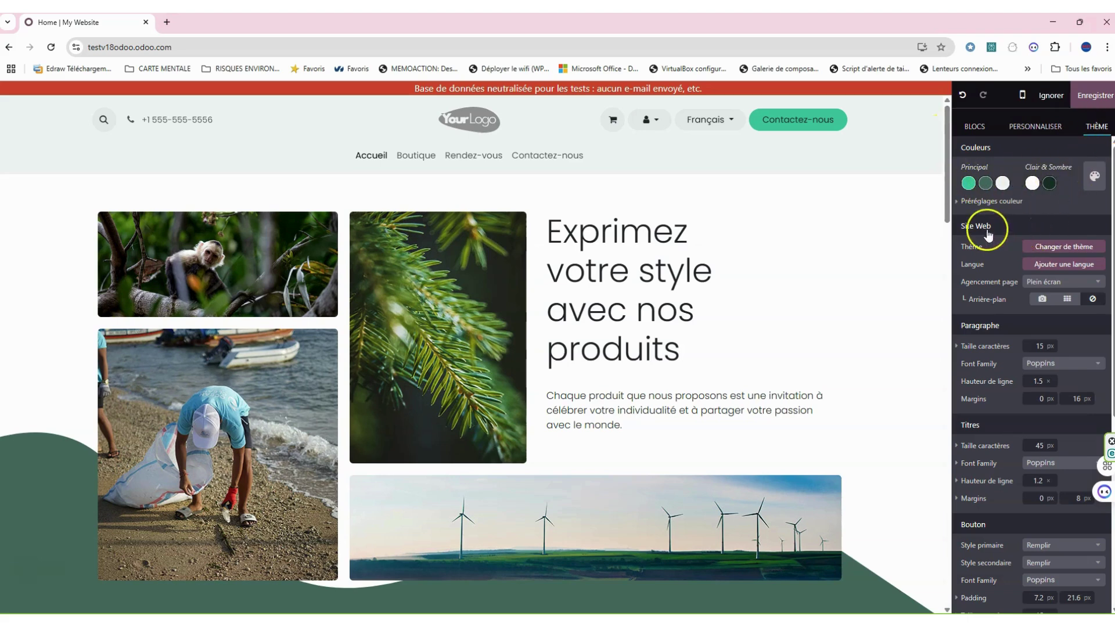
left_click(1065, 247)
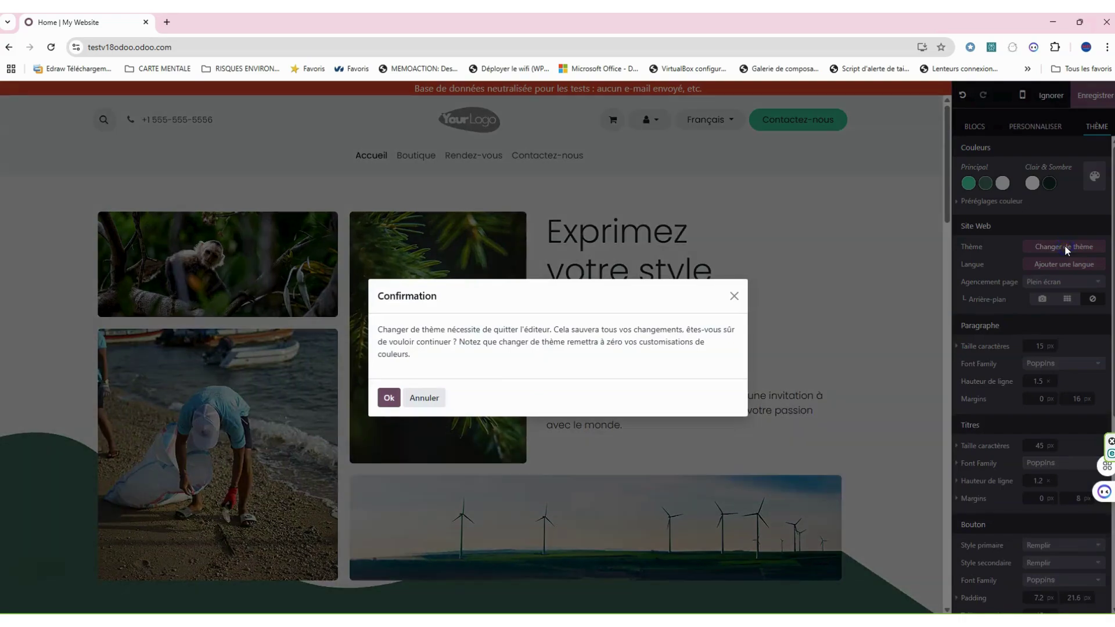
left_click(388, 398)
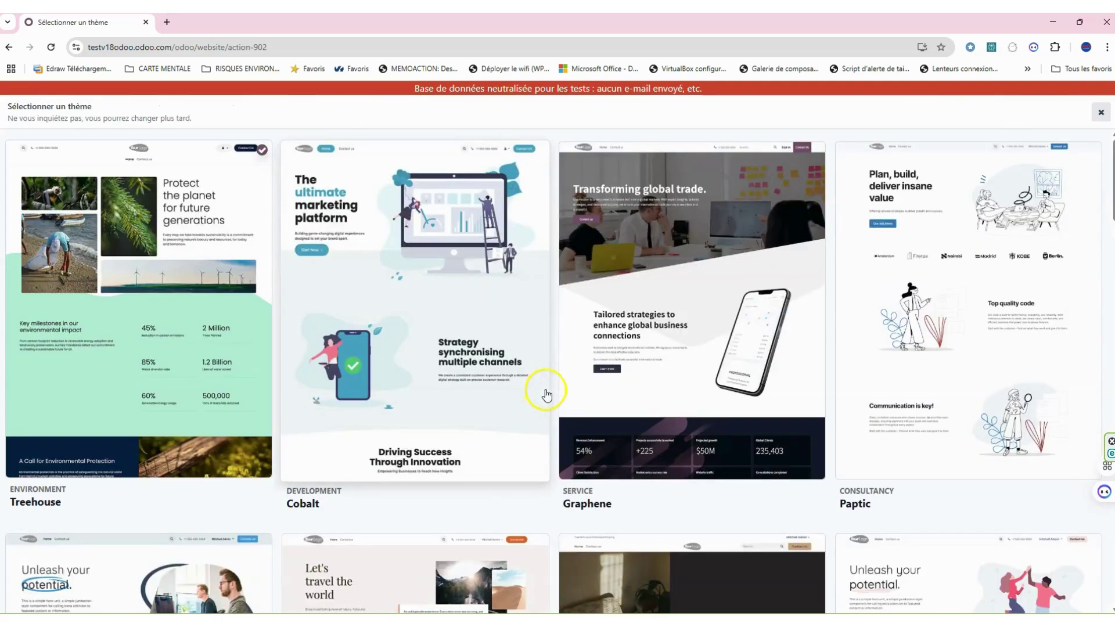
scroll(654, 270, "down", 12)
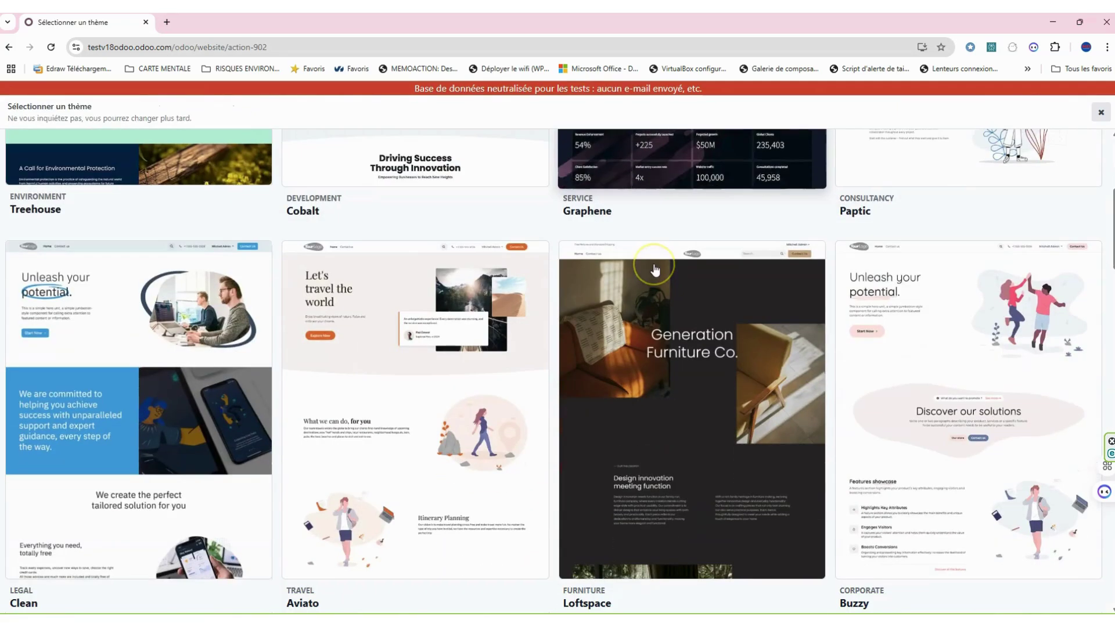
scroll(654, 270, "down", 15)
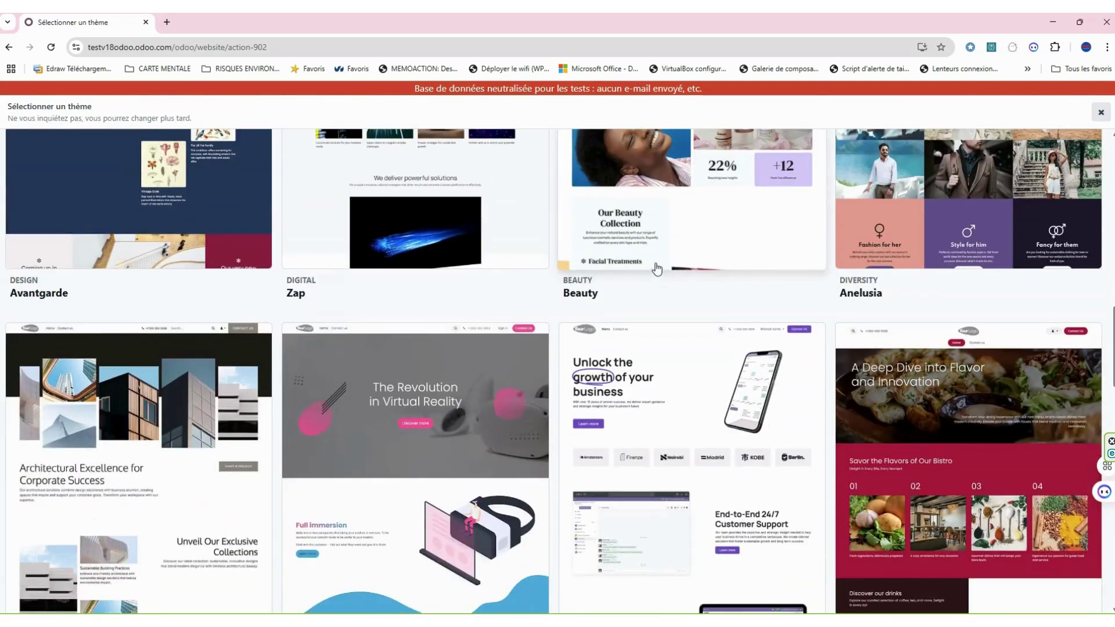
scroll(656, 268, "down", 7)
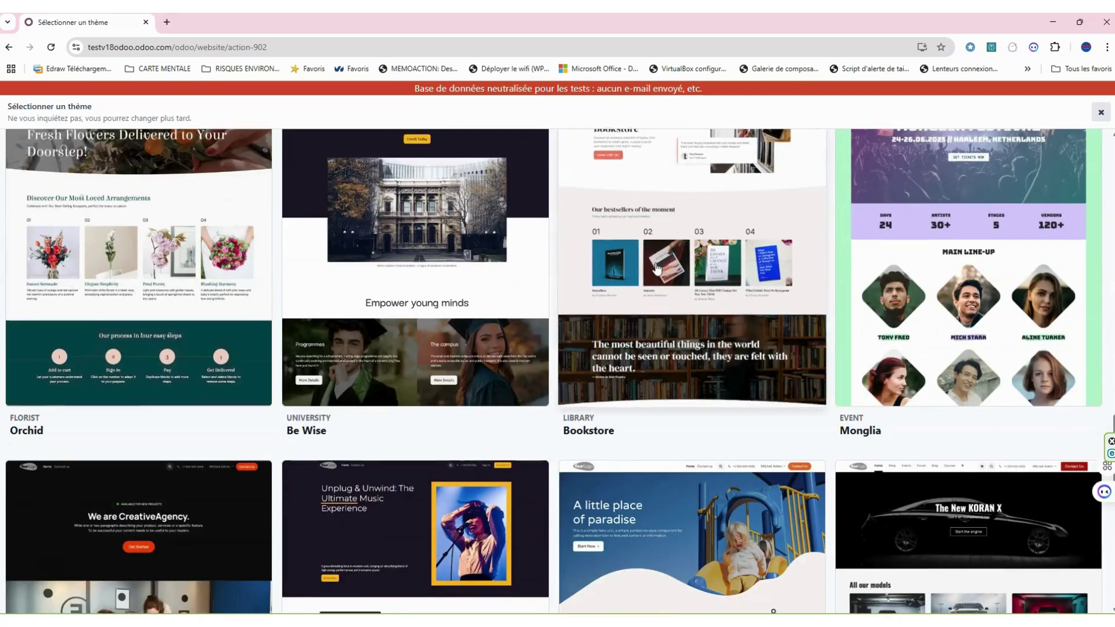
scroll(656, 268, "down", 5)
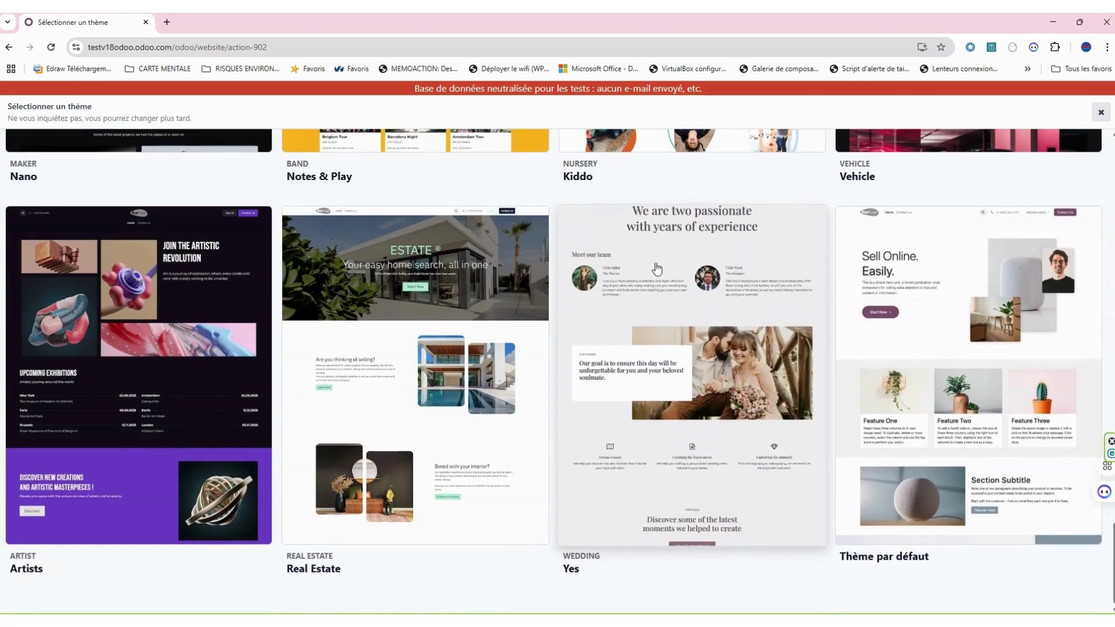
scroll(657, 269, "up", 12)
scroll(657, 269, "down", 6)
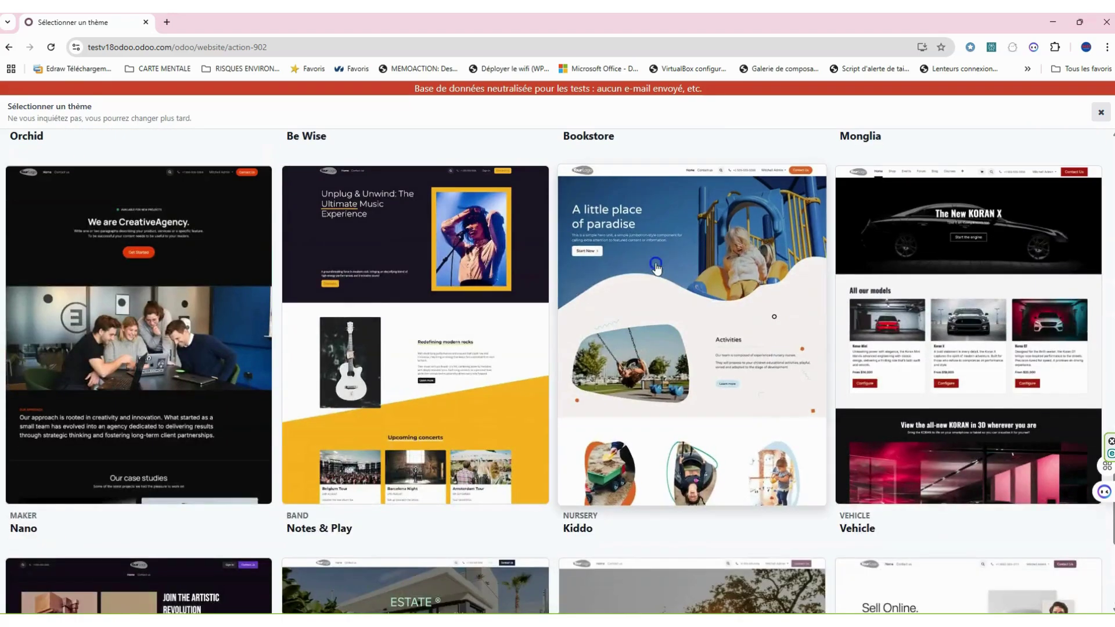
left_click(656, 268)
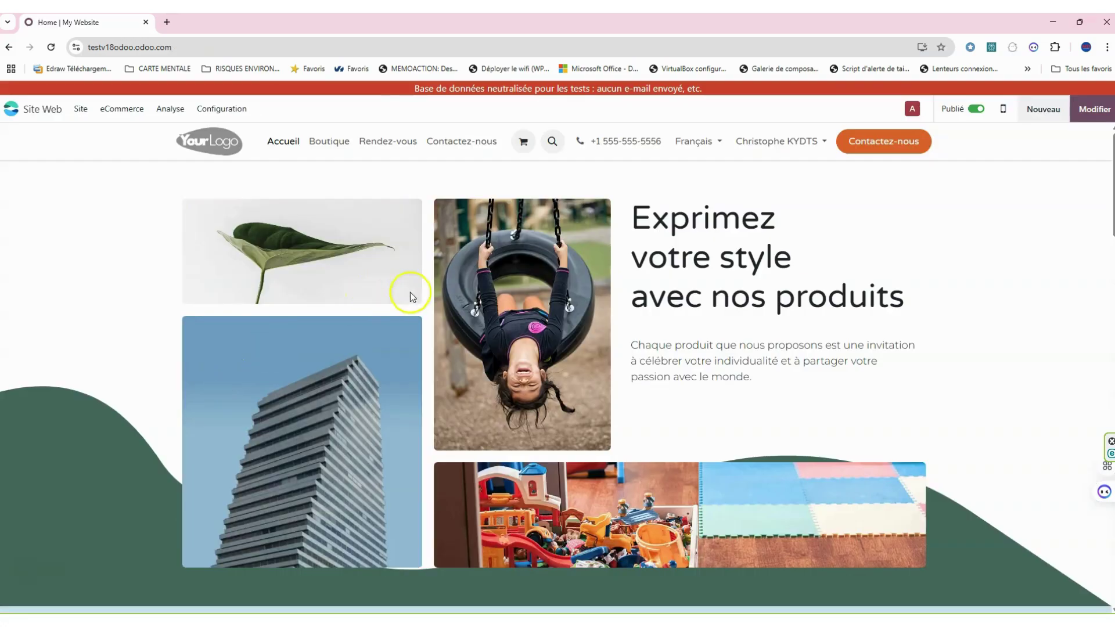
- Review the home page content with the Kiddo theme applied
scroll(185, 314, "down", 10)
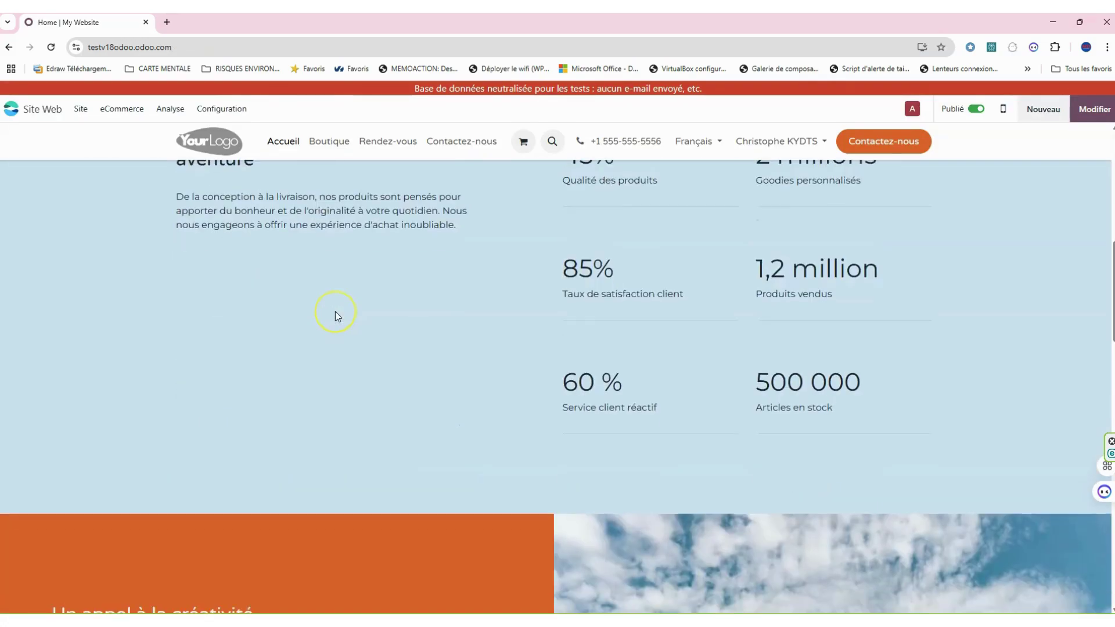
scroll(335, 314, "up", 7)
scroll(336, 314, "up", 3)
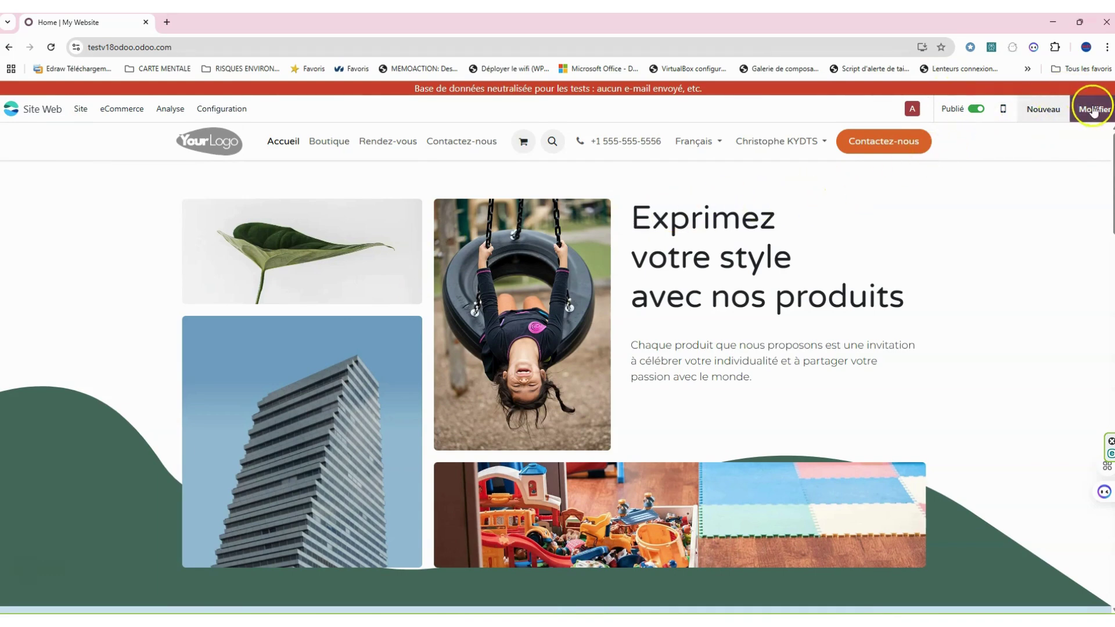
- Edit the home page and give the "Exprimez votre style avec nos produits" column an "À l'apparition" animation with the Flash effect
left_click(1073, 116)
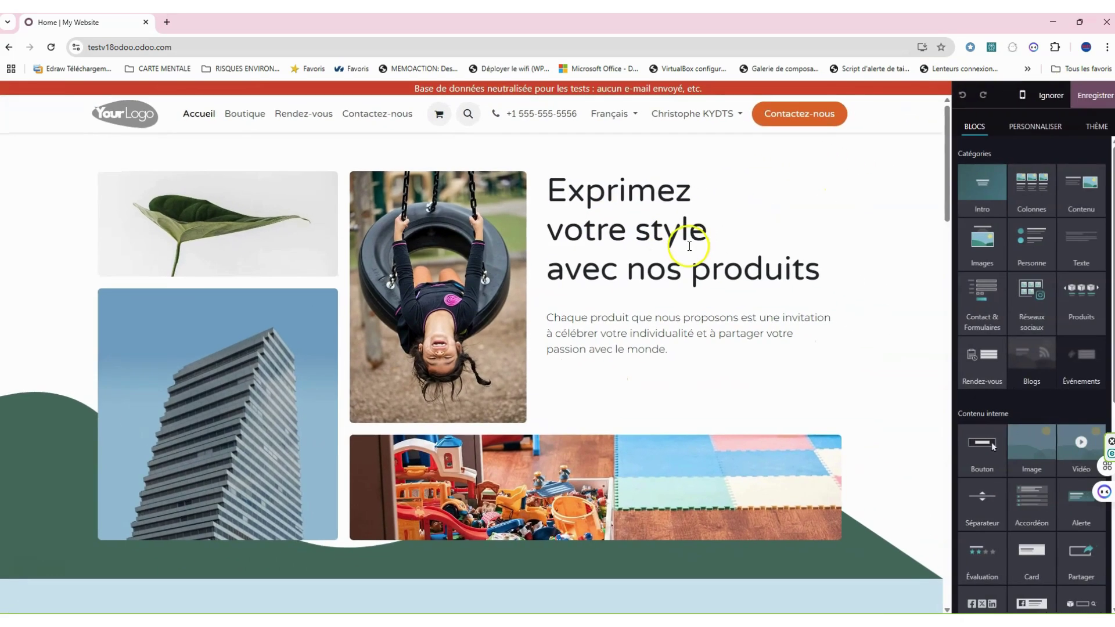
double_click(602, 195)
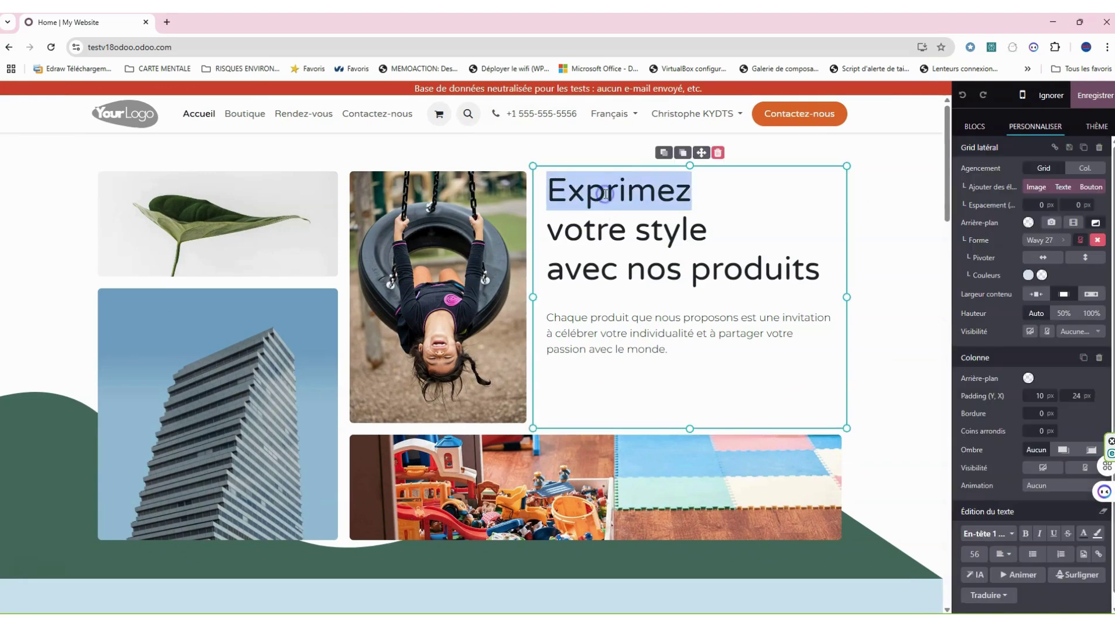
left_click_drag(547, 188, 804, 270)
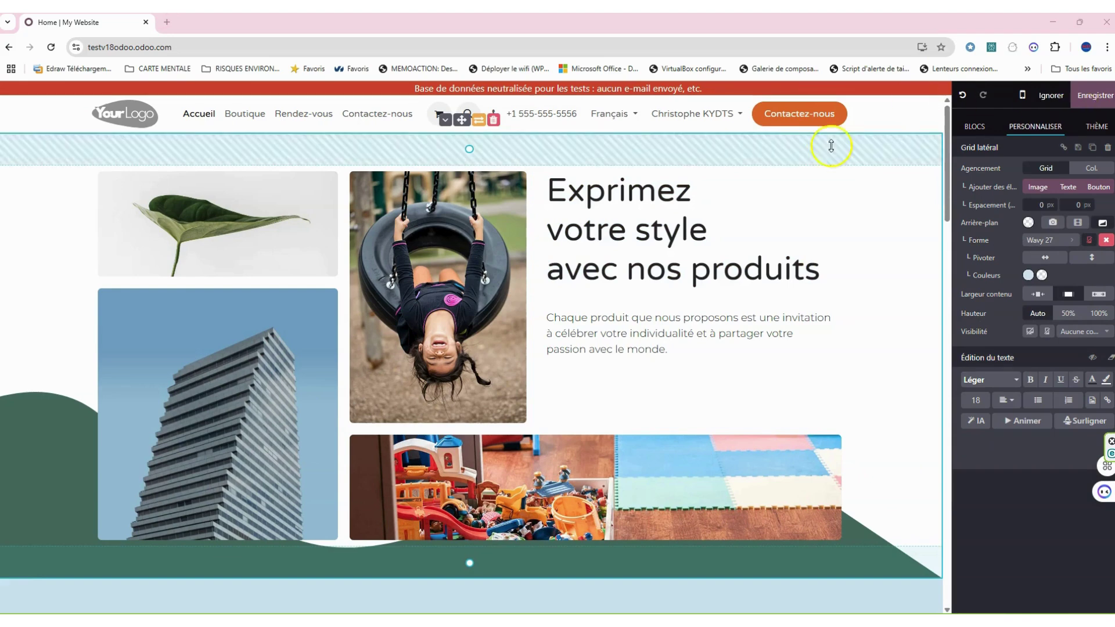
left_click(750, 212)
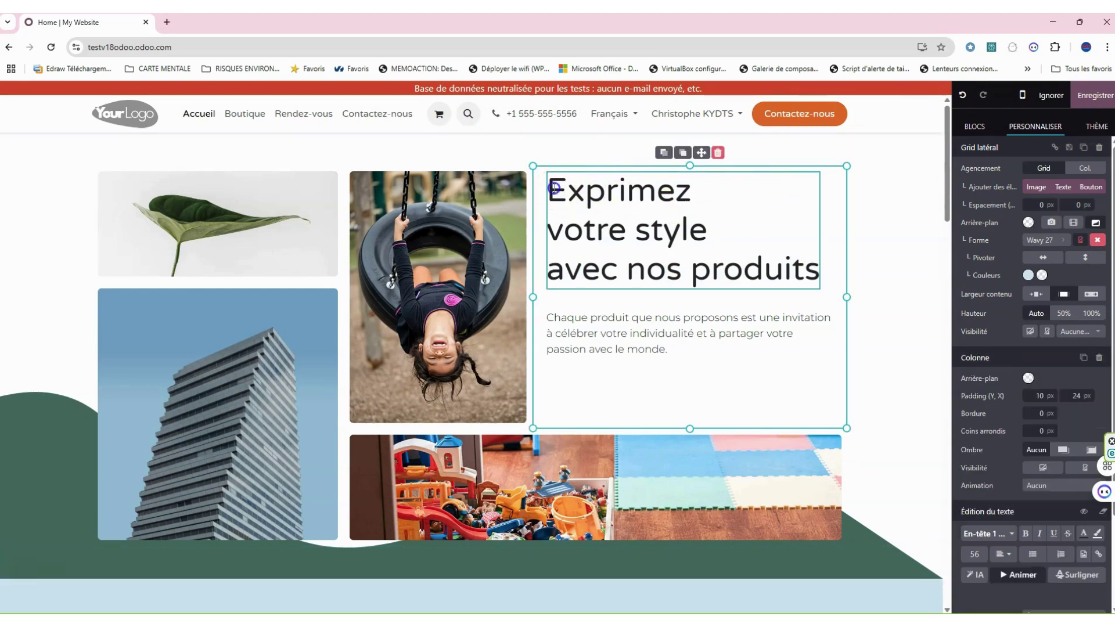
left_click_drag(554, 188, 808, 263)
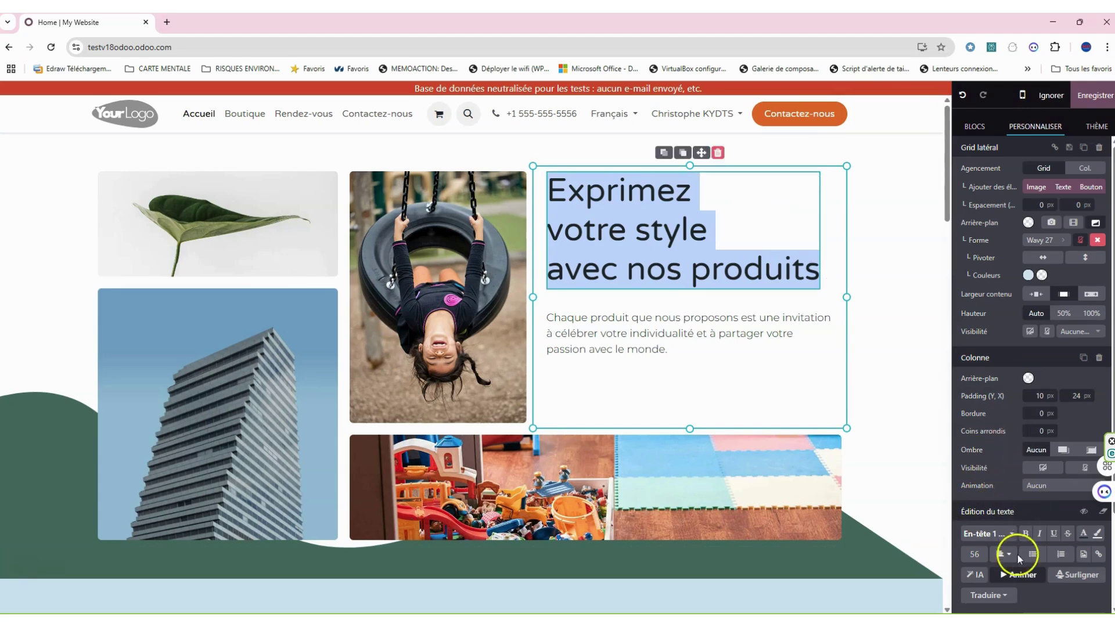
left_click(1023, 576)
left_click(1023, 576)
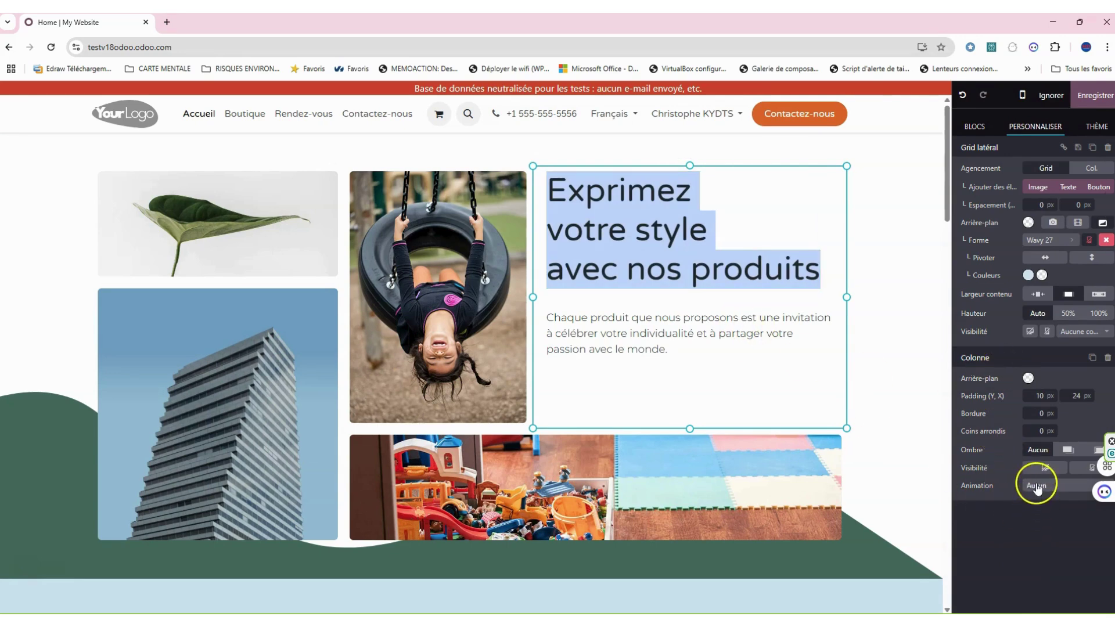
left_click(1036, 487)
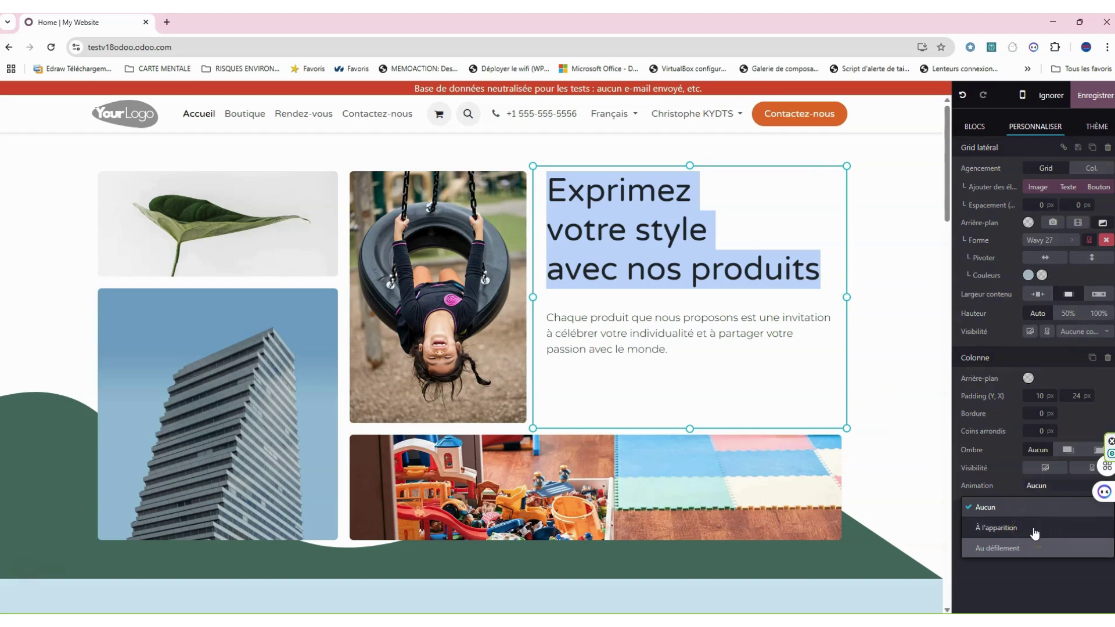
left_click(1035, 530)
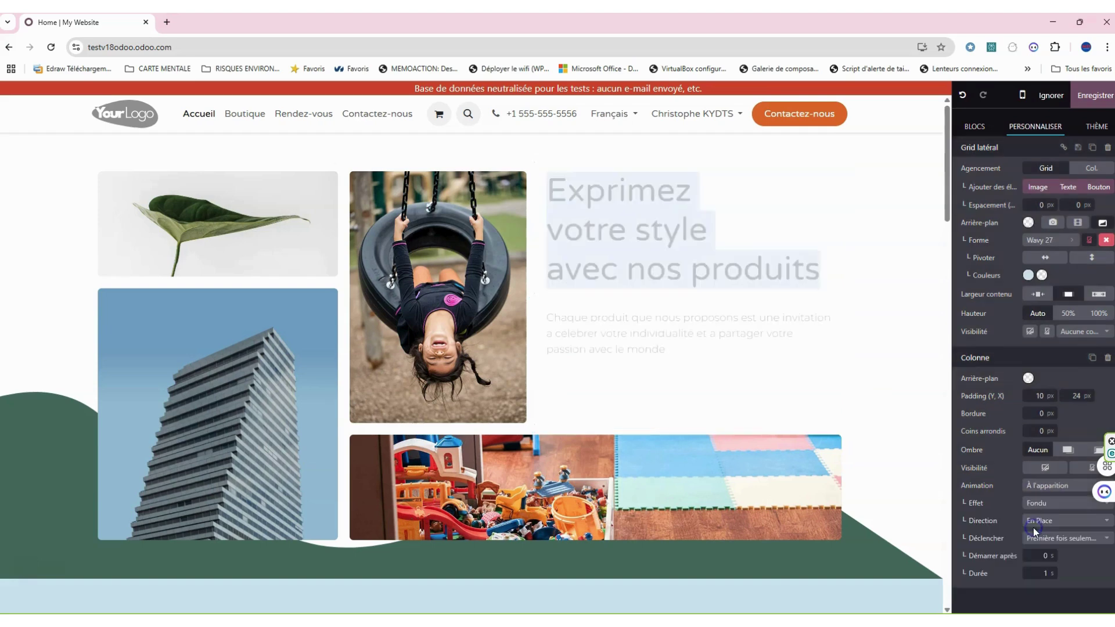
left_click(1062, 503)
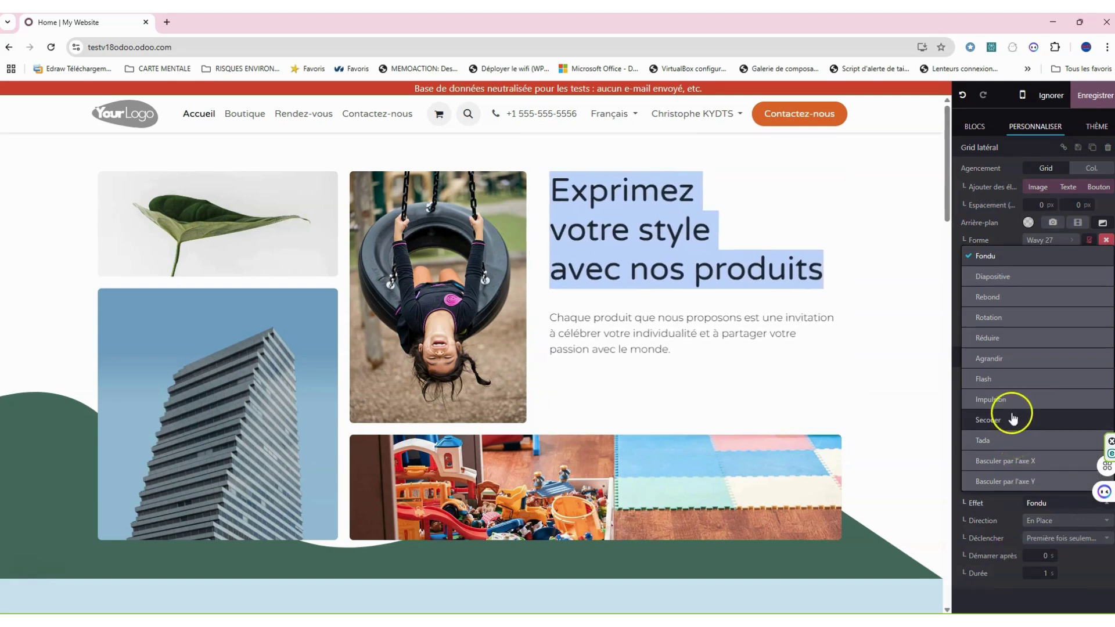
left_click(1010, 380)
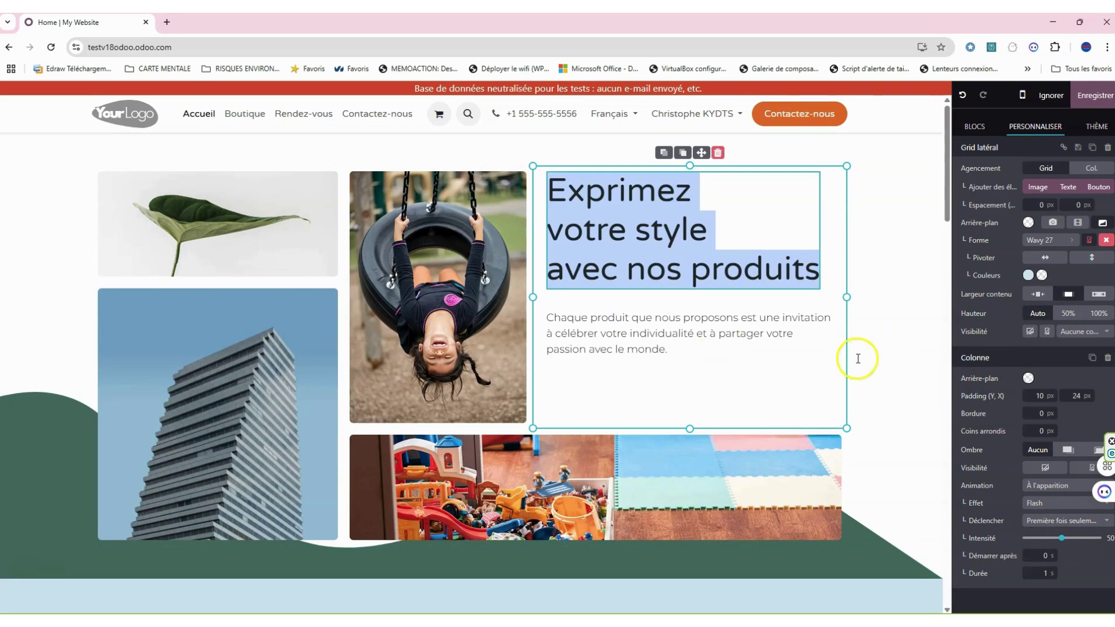
- Save the home page edits and dismiss the SEO title notice
left_click(889, 344)
left_click(1095, 97)
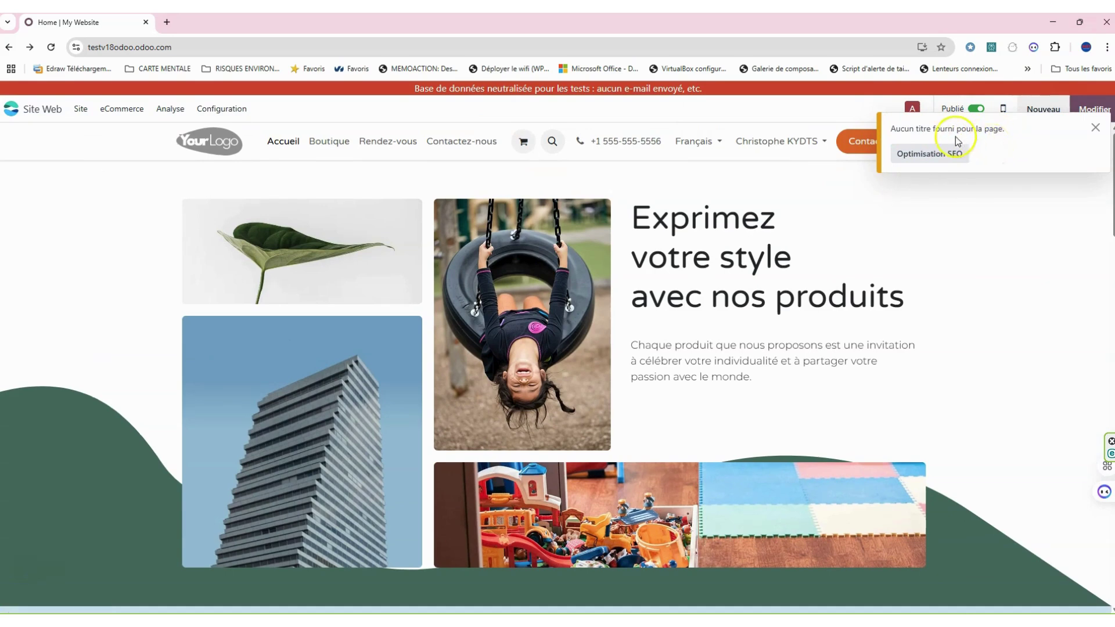
left_click(1096, 130)
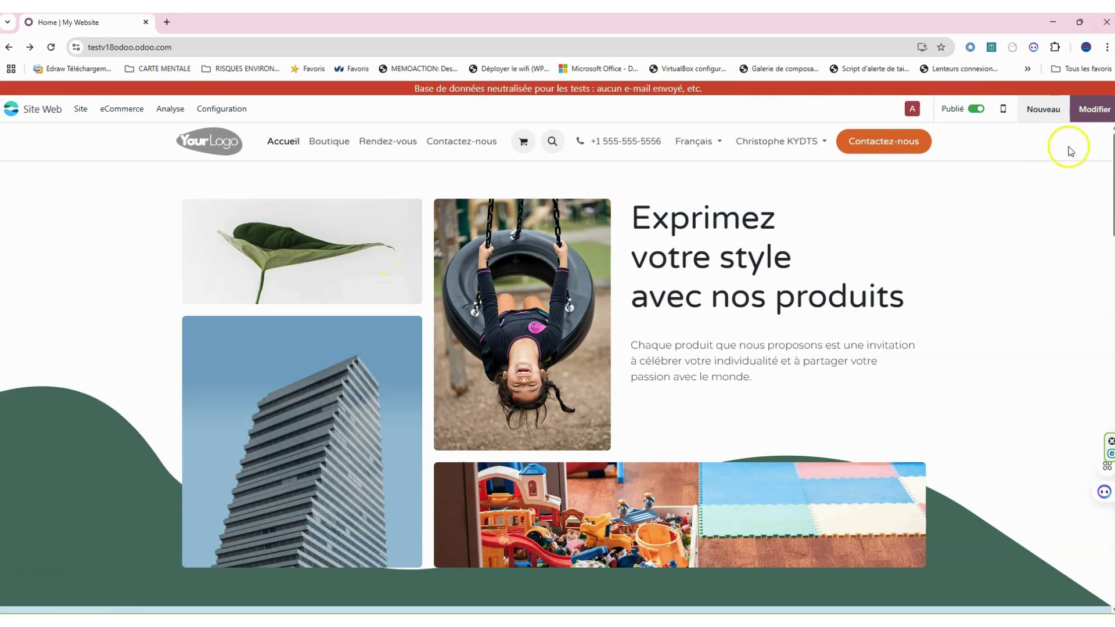
- Edit the home page and replace the photo of the child on the tyre swing with the Agence La Pépinière picture
left_click(1093, 110)
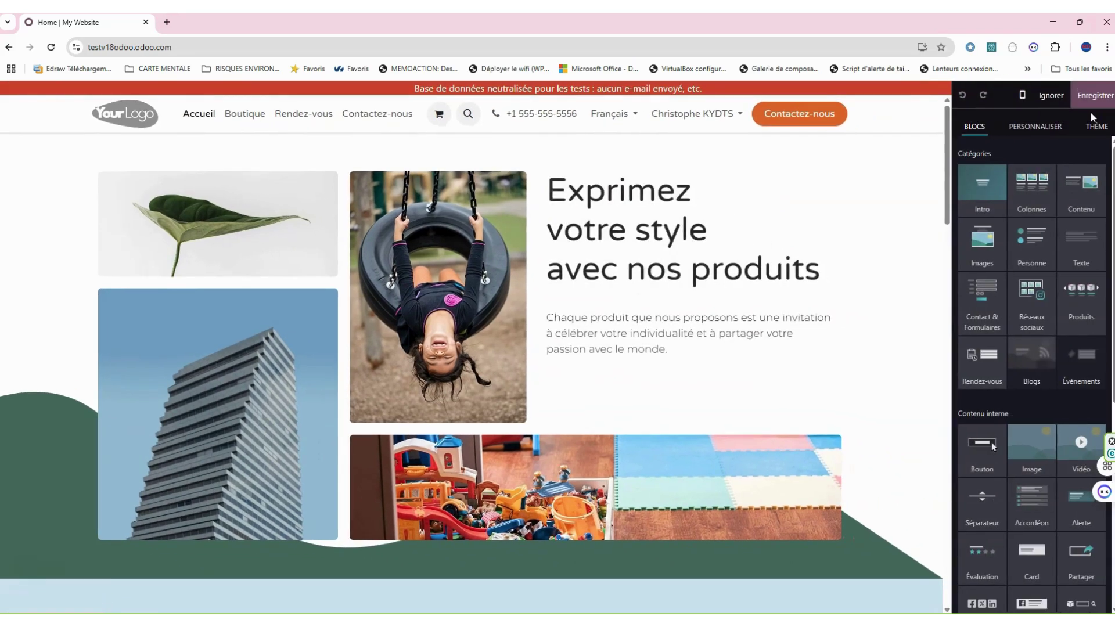
left_click(453, 256)
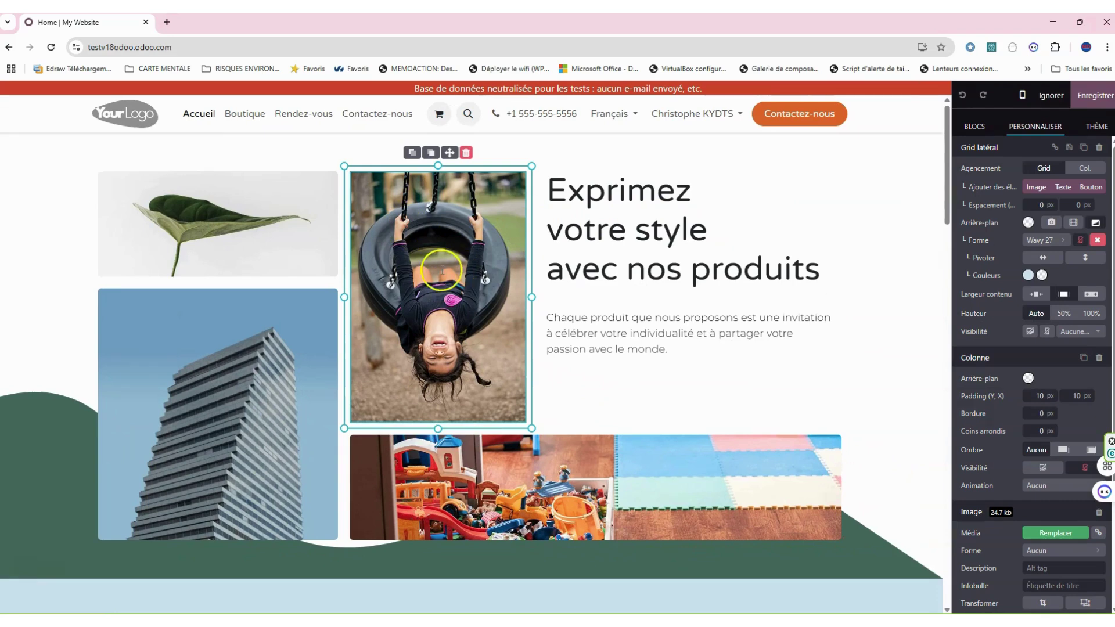
double_click(442, 270)
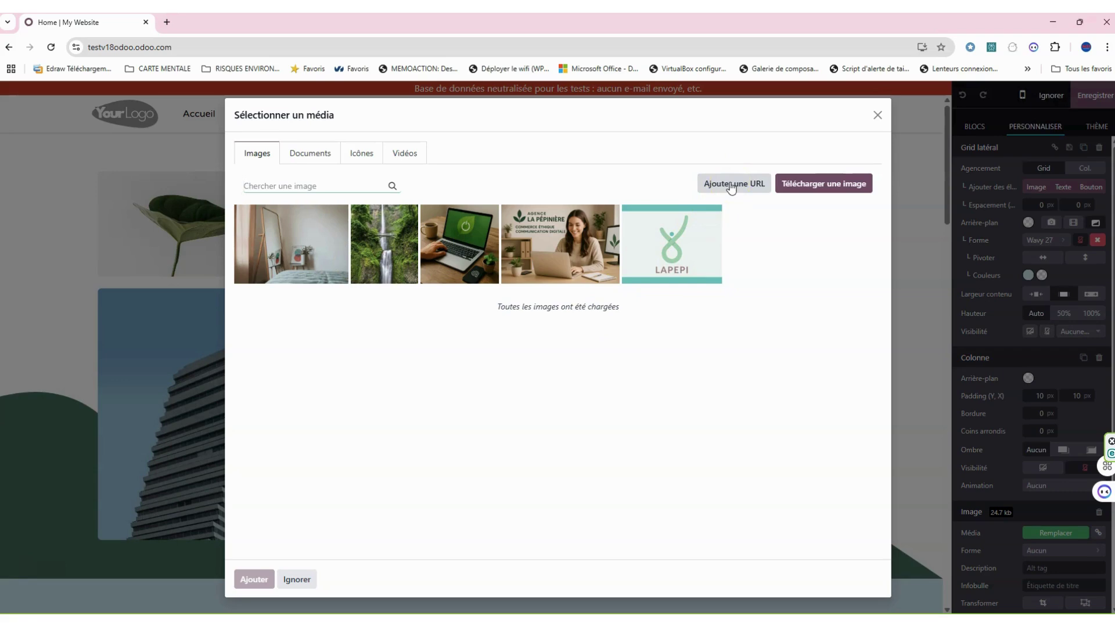
left_click(560, 251)
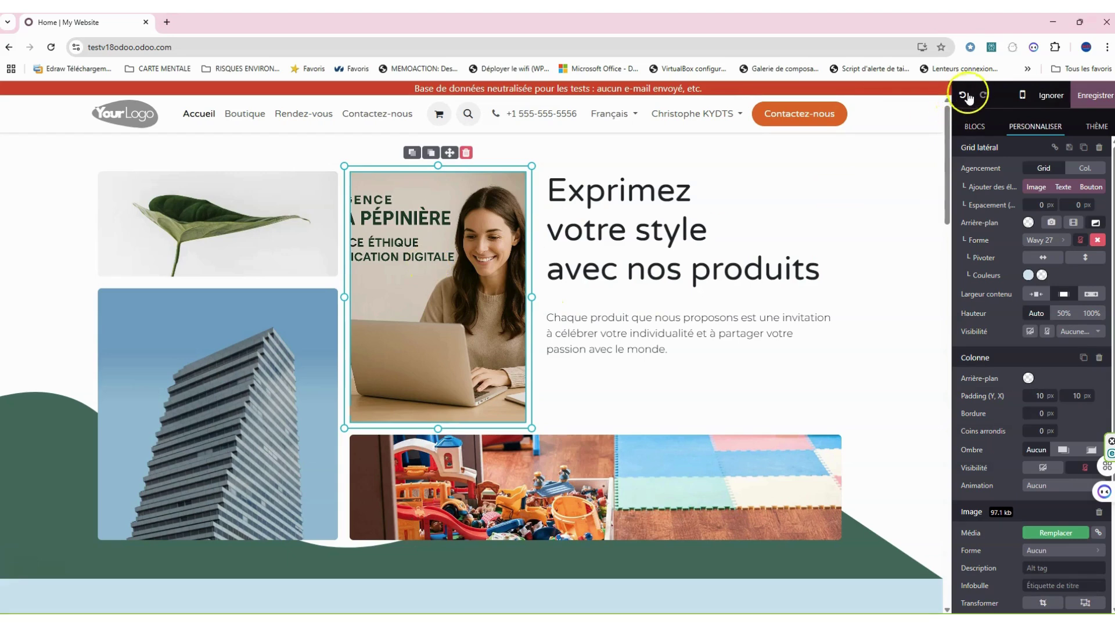
- Undo the photo replacement, leave the home page editor and dismiss the SEO notice
left_click(963, 95)
left_click(964, 99)
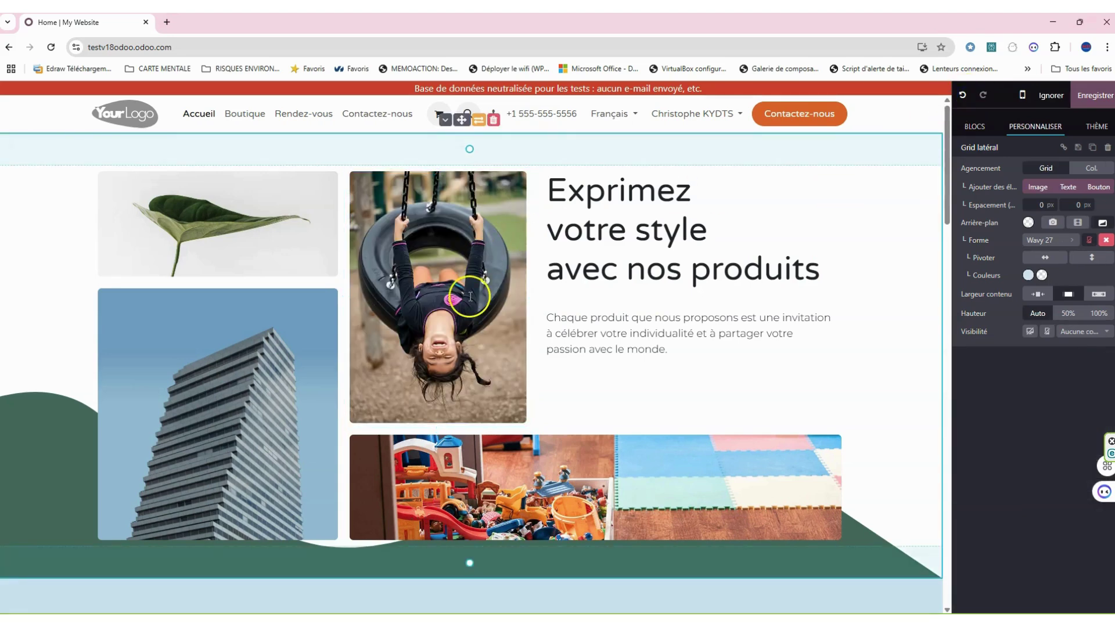
left_click(1051, 95)
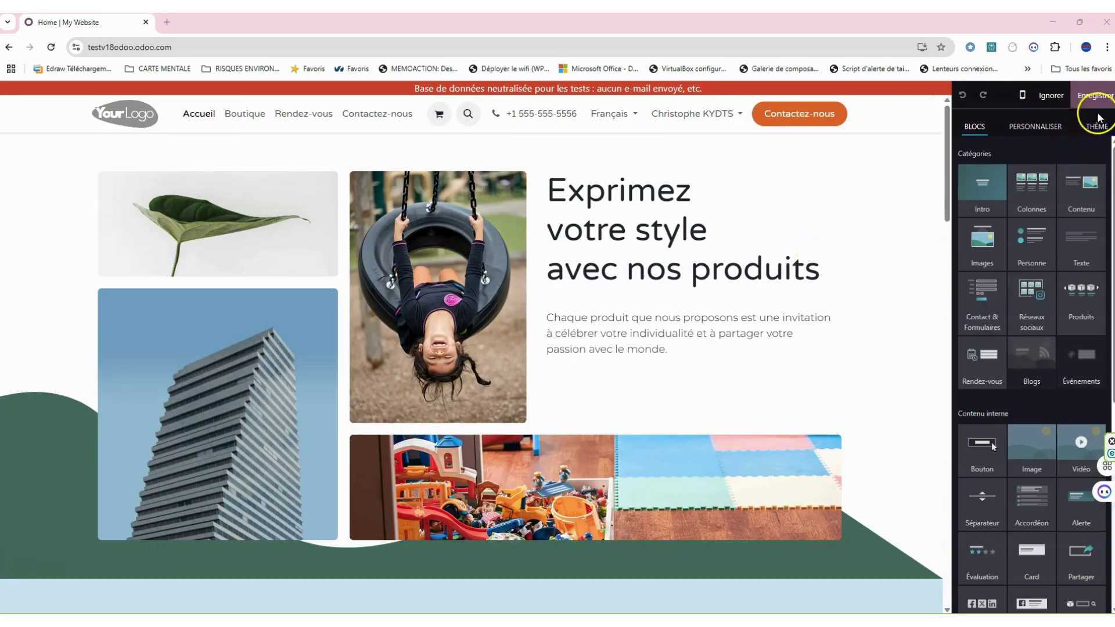
left_click(1099, 96)
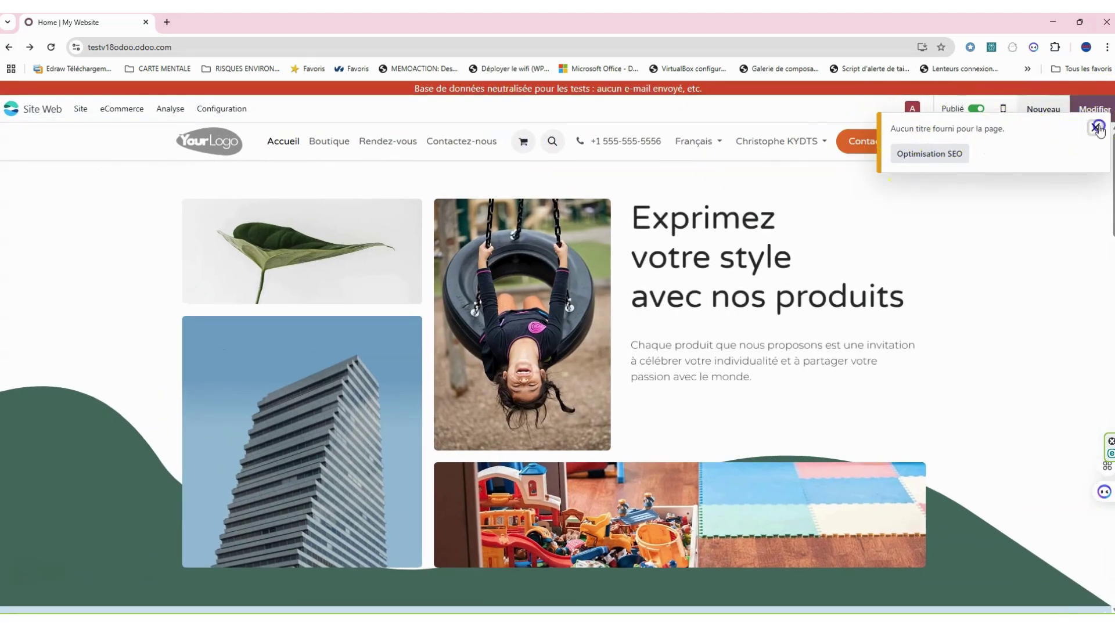
left_click(1097, 127)
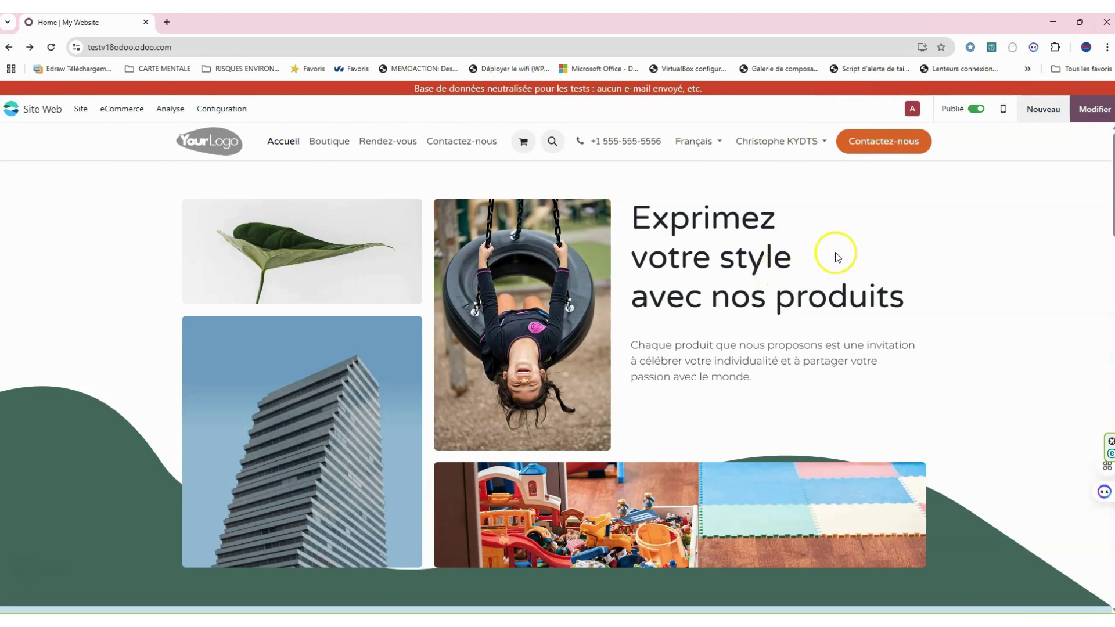
- Publish the Kit Nature House 3 product from its shop page and dismiss the SEO notice
left_click(339, 143)
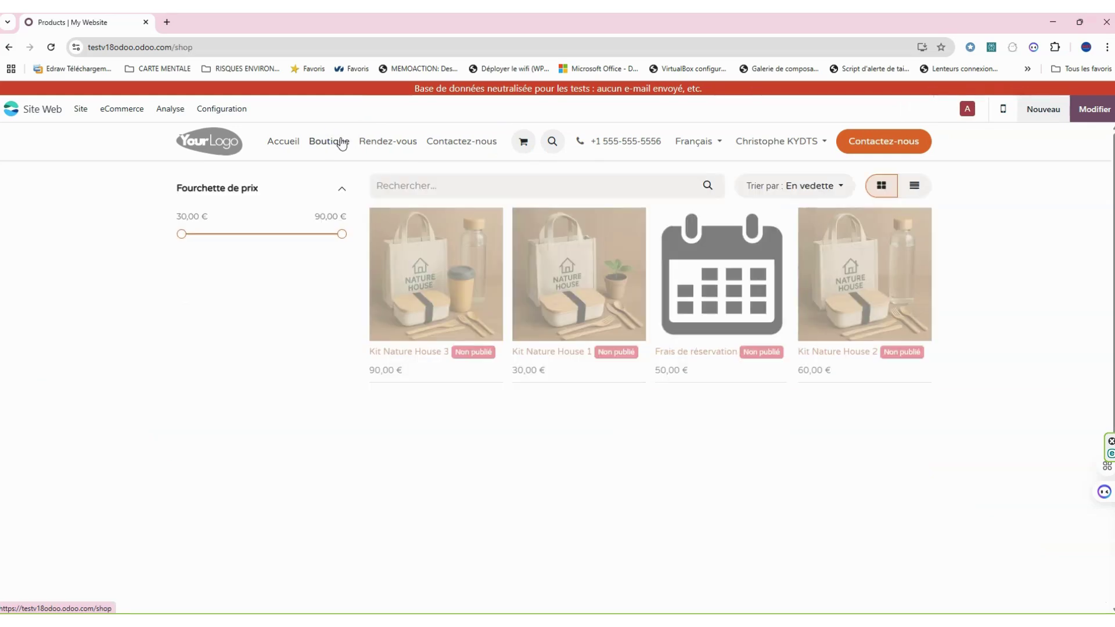
left_click(468, 297)
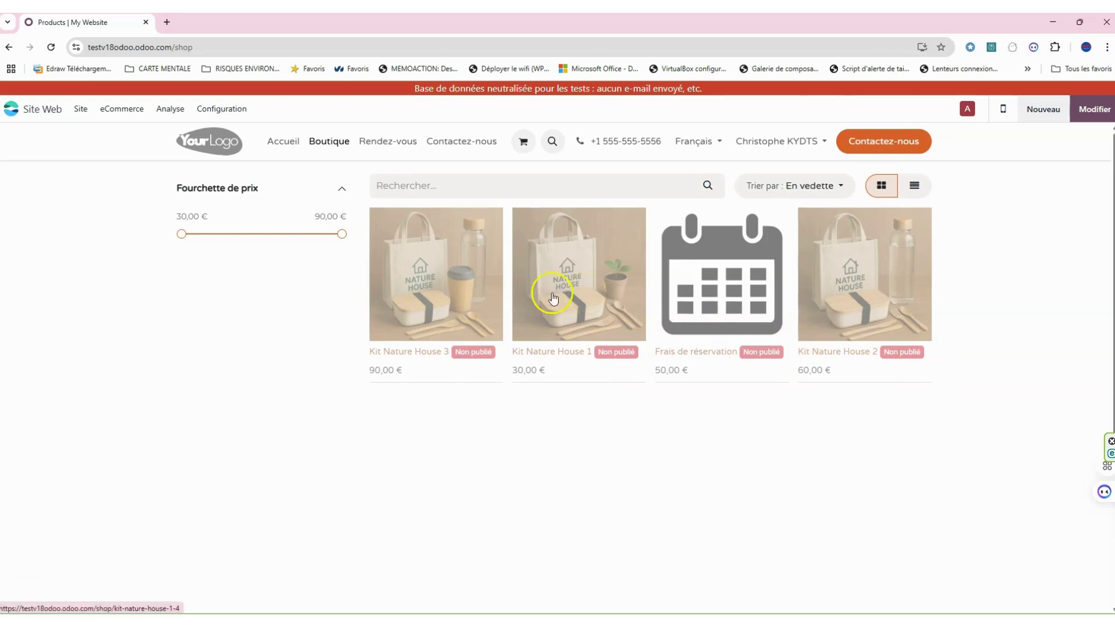
left_click(452, 295)
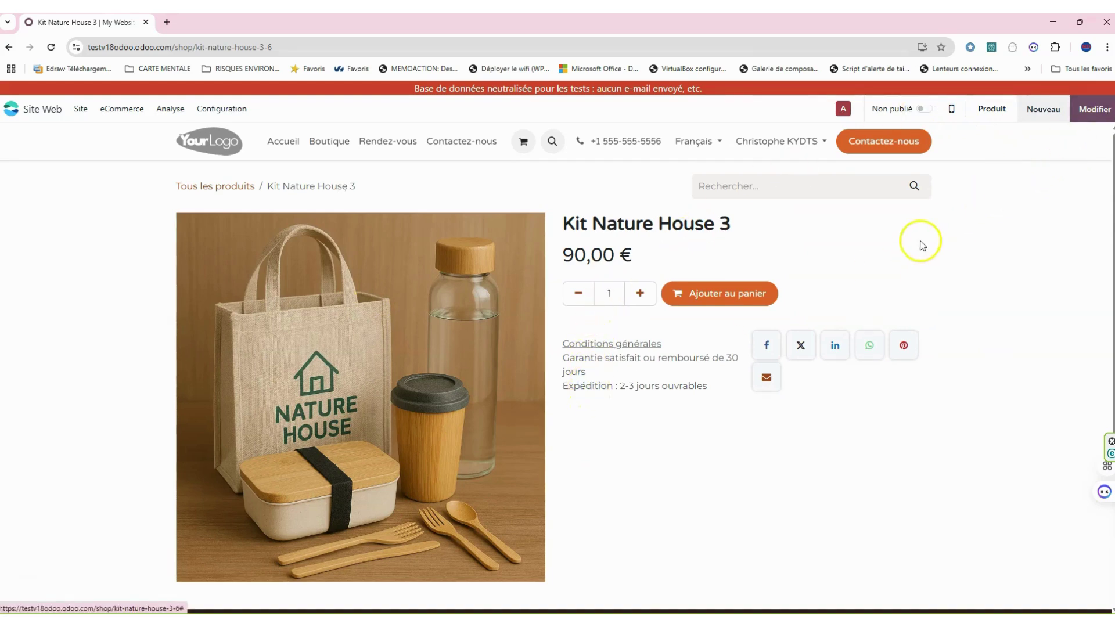
left_click(924, 111)
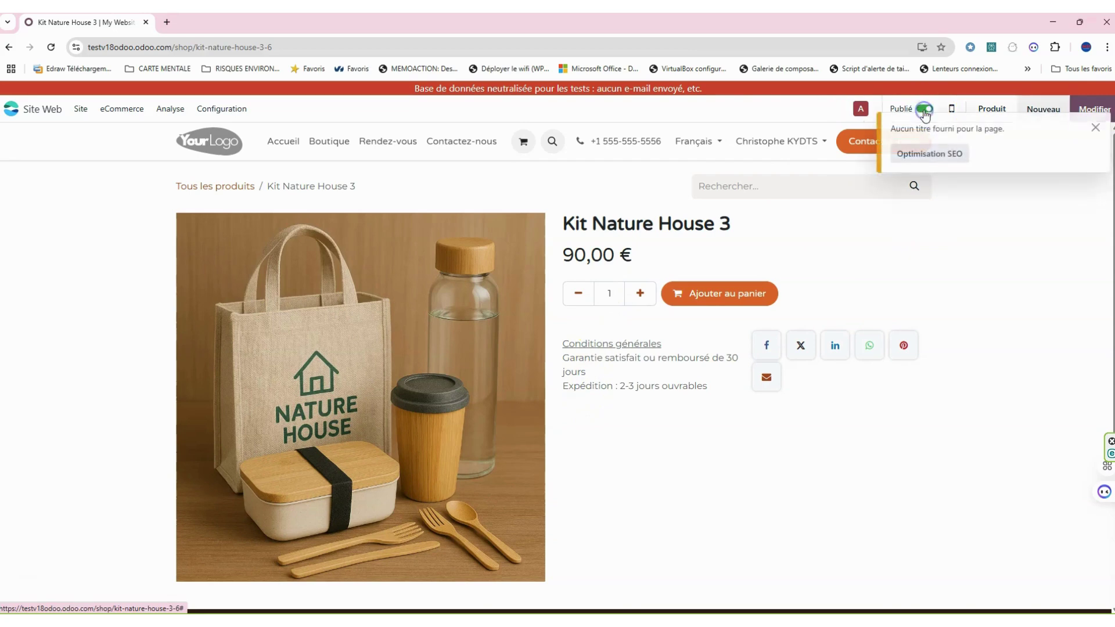
left_click(1095, 127)
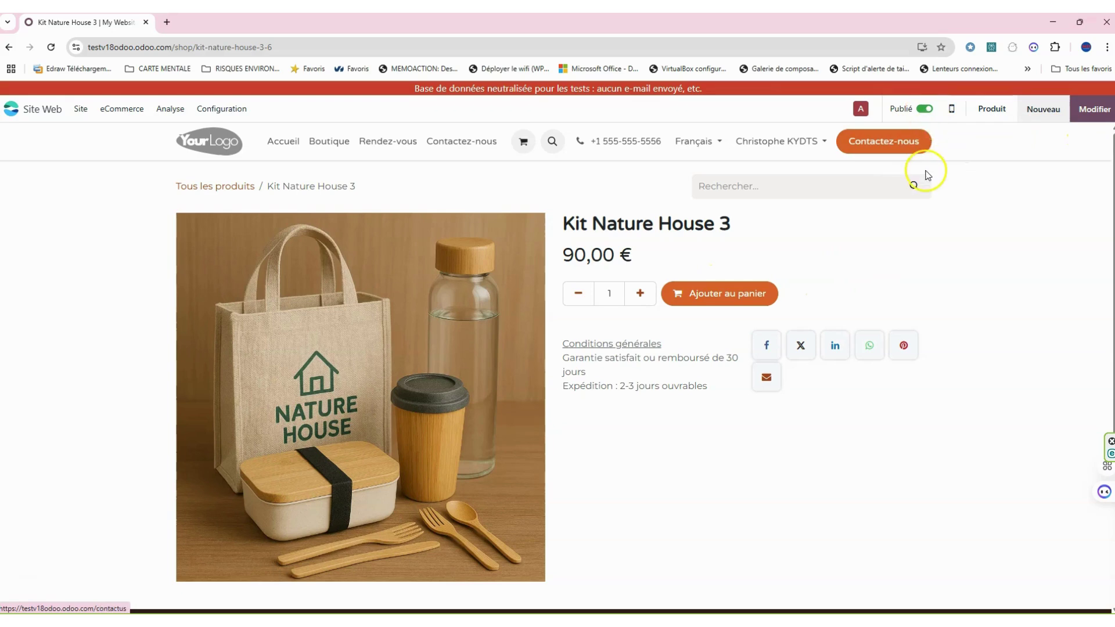
- Examine the editing options and description area of the Kit Nature House 3 page, and save the page
left_click(1088, 110)
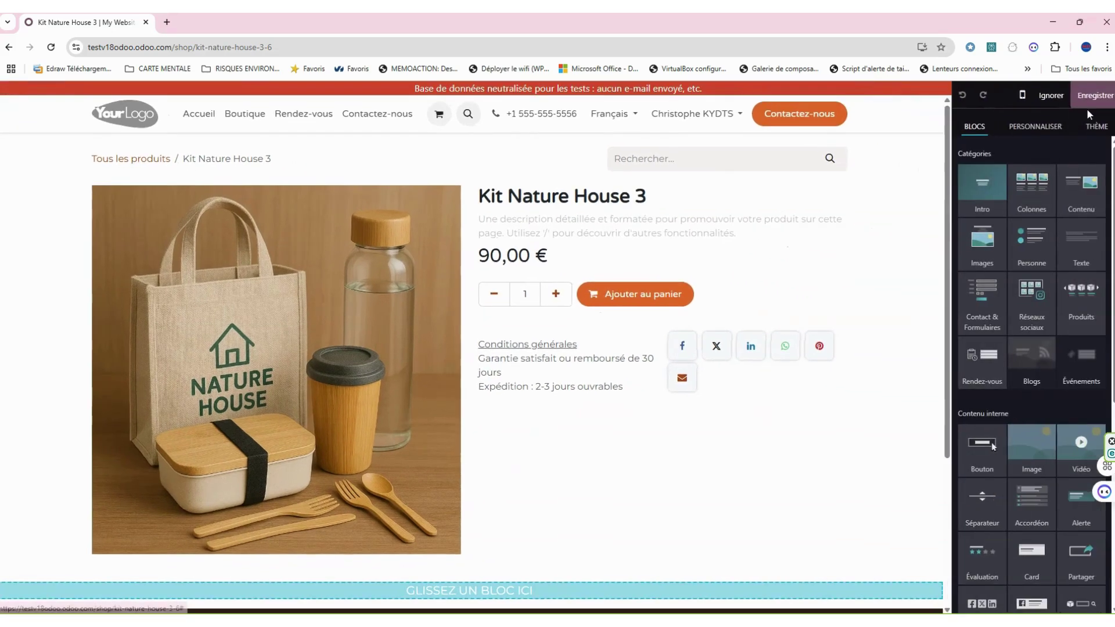
left_click(555, 238)
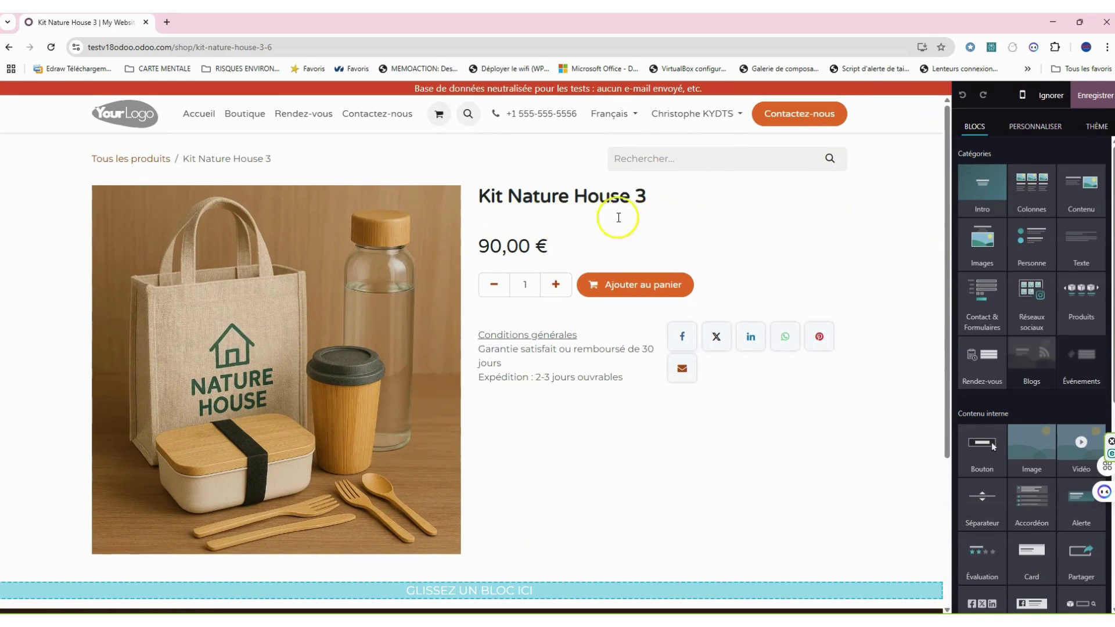
left_click(764, 220)
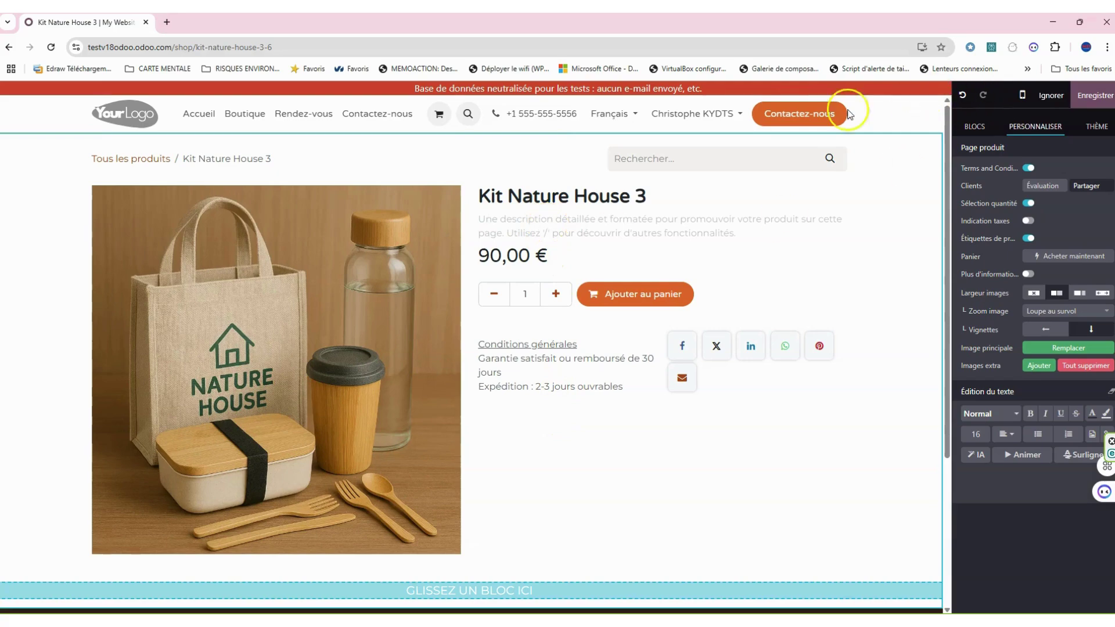
left_click(1085, 98)
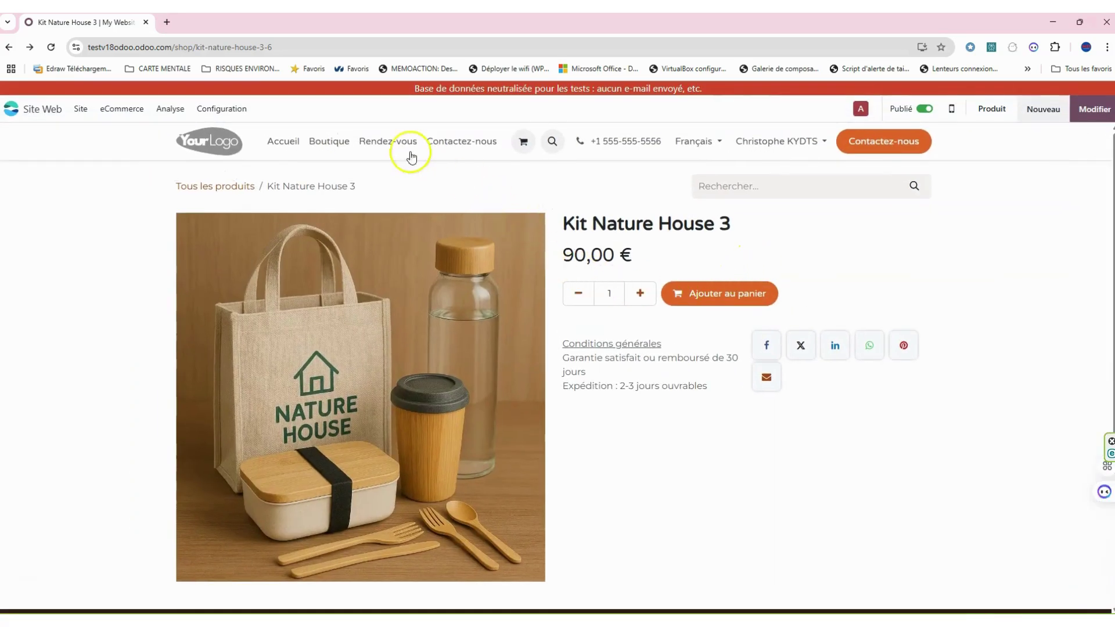
- Return to the shop page and examine the available site, eCommerce, analysis and configuration functions, including orders and product management
left_click(326, 143)
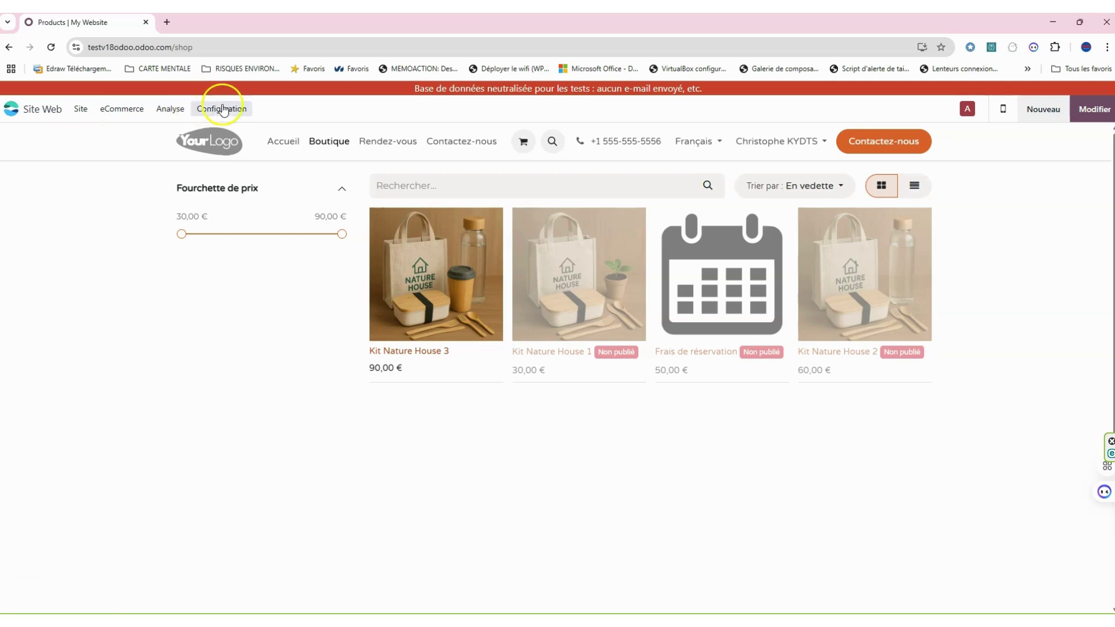
left_click(79, 109)
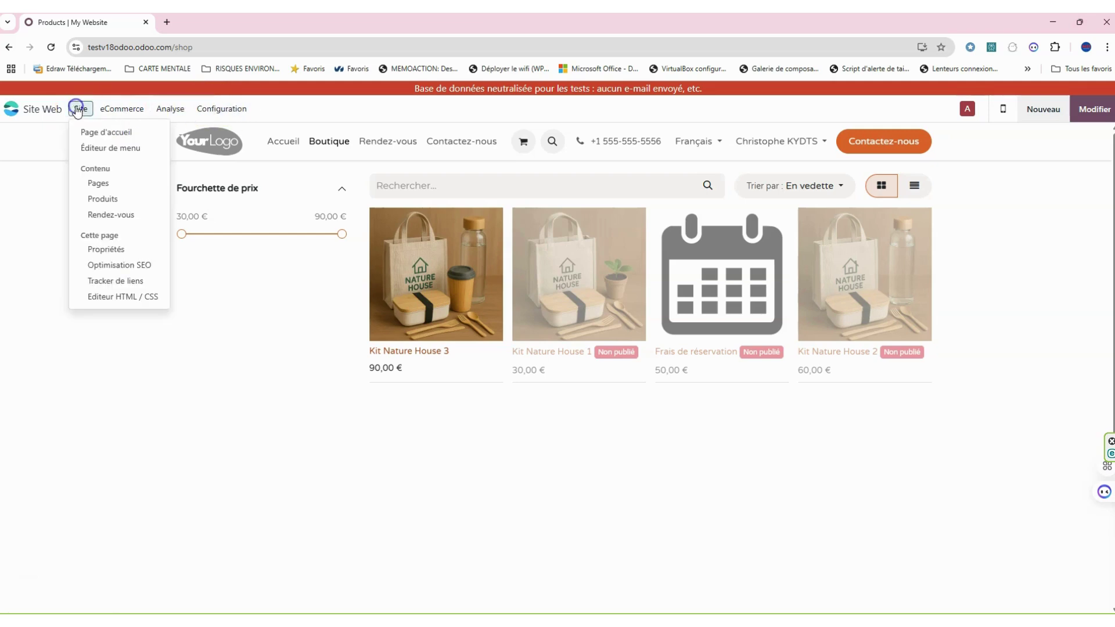
left_click(116, 110)
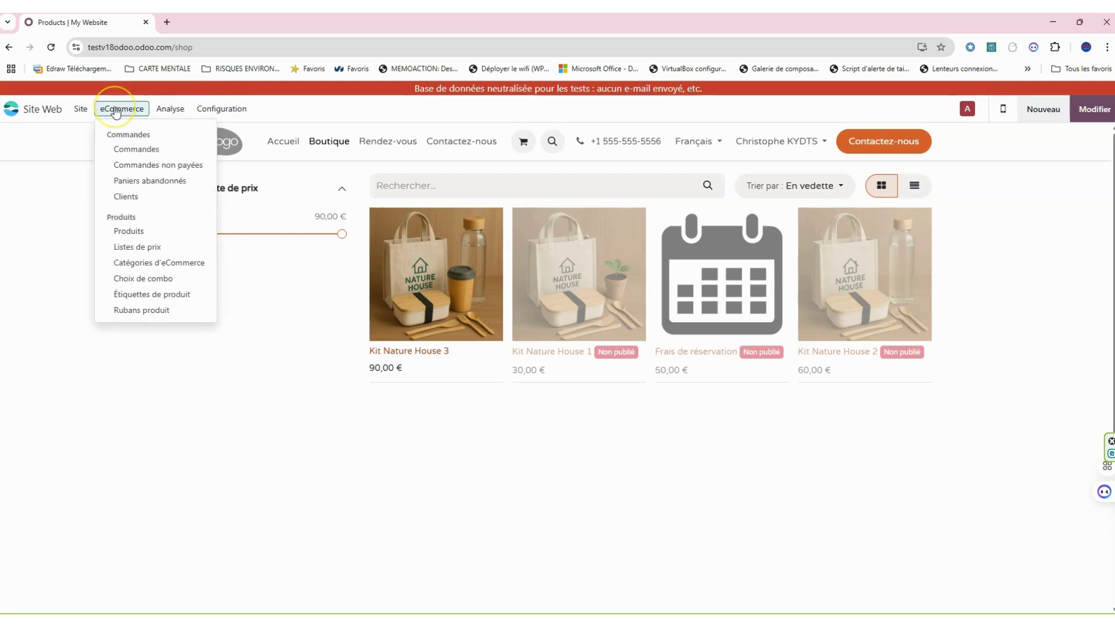
left_click(167, 110)
left_click(230, 111)
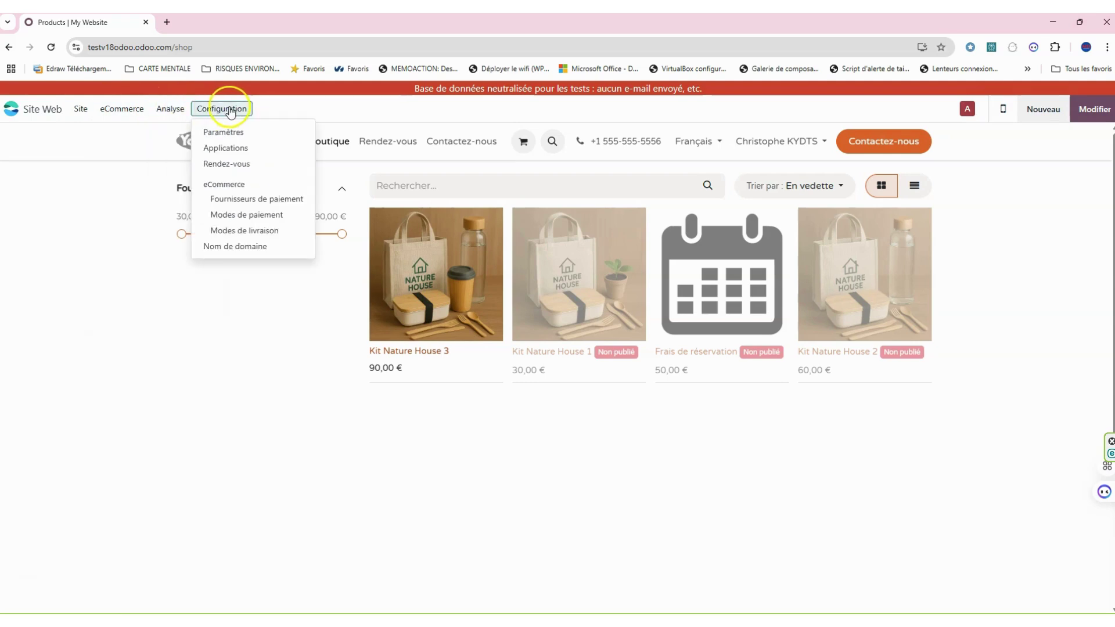
left_click(171, 110)
left_click(82, 110)
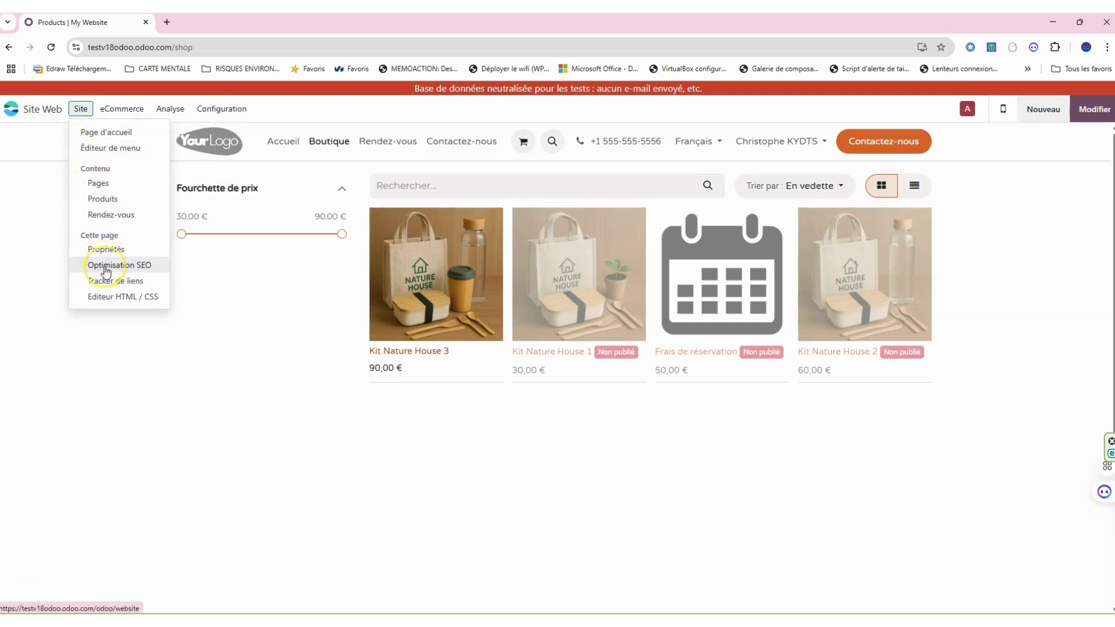
left_click(119, 109)
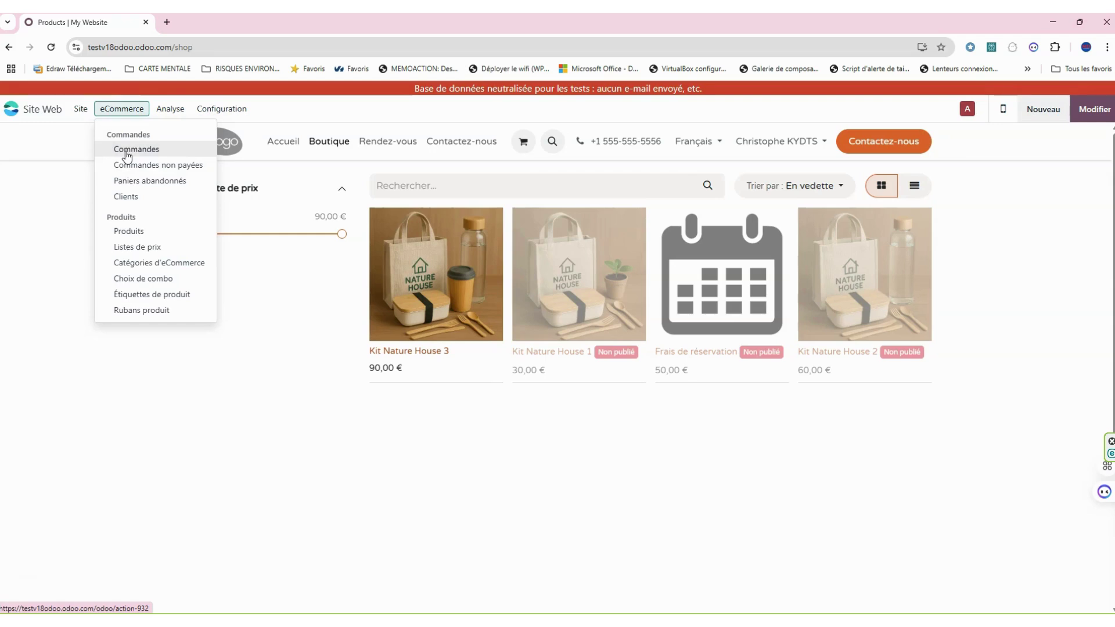
left_click(148, 172)
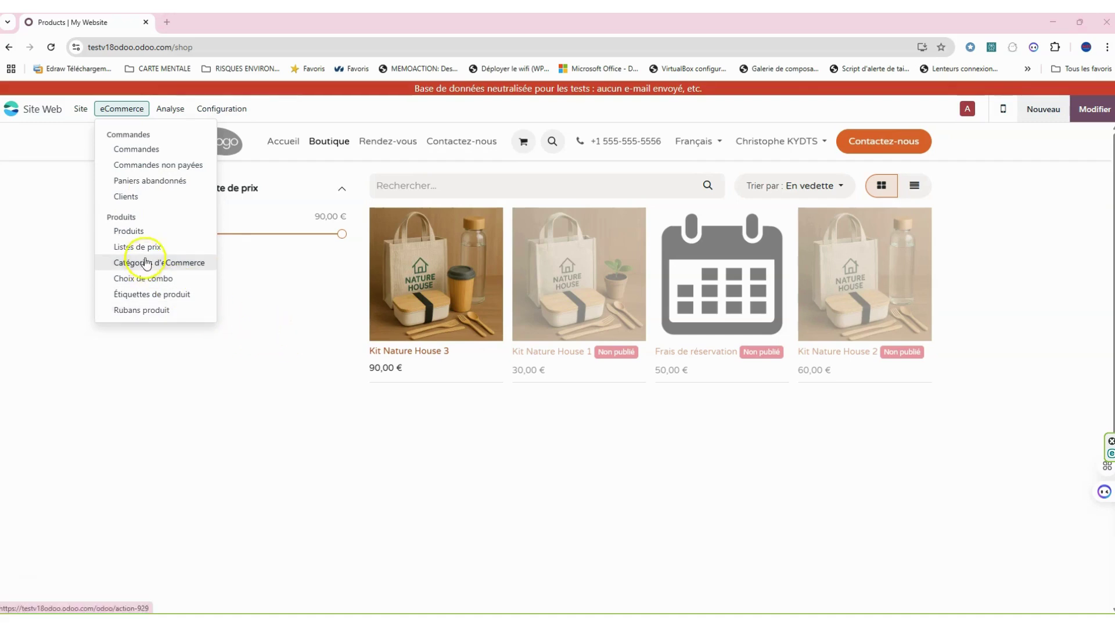
left_click(168, 360)
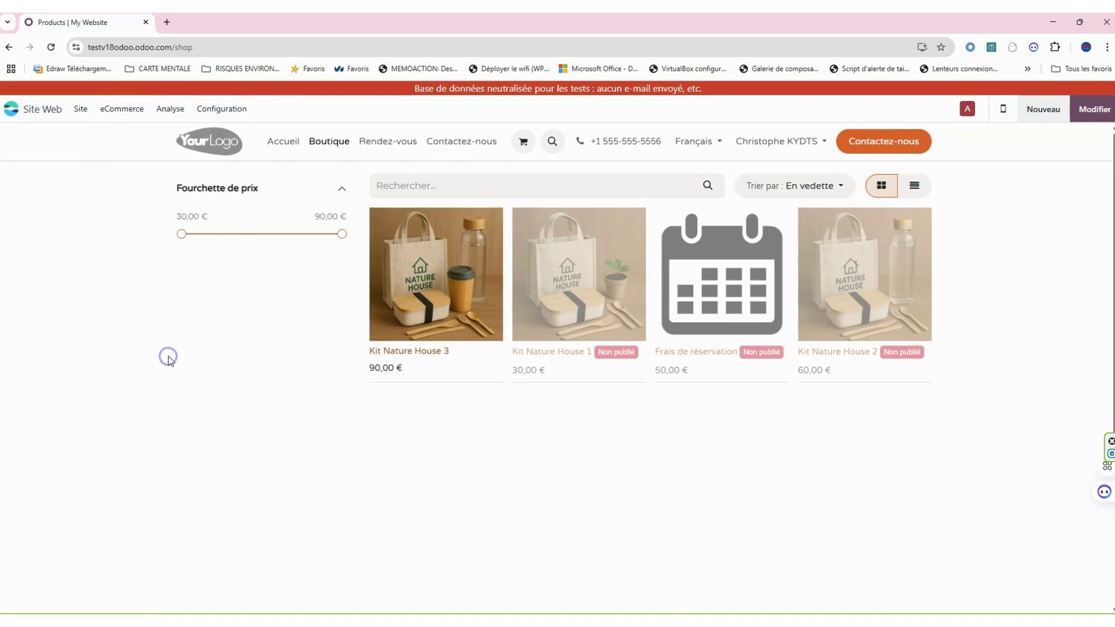